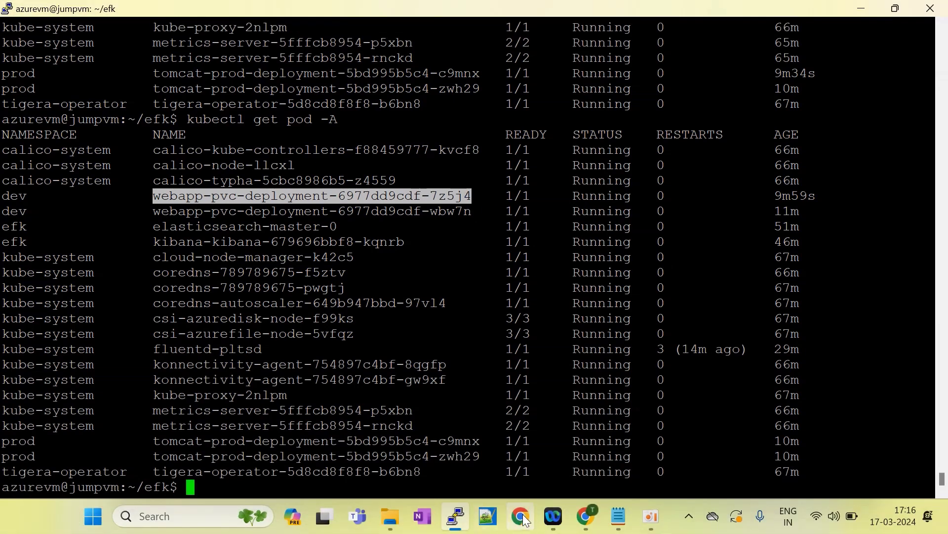
# Compare the kubectl get pod -A listing with Discover's 810 unfiltered hits, selecting the dev namespace name.
pyautogui.moveTo(585, 516)
pyautogui.click(575, 449)
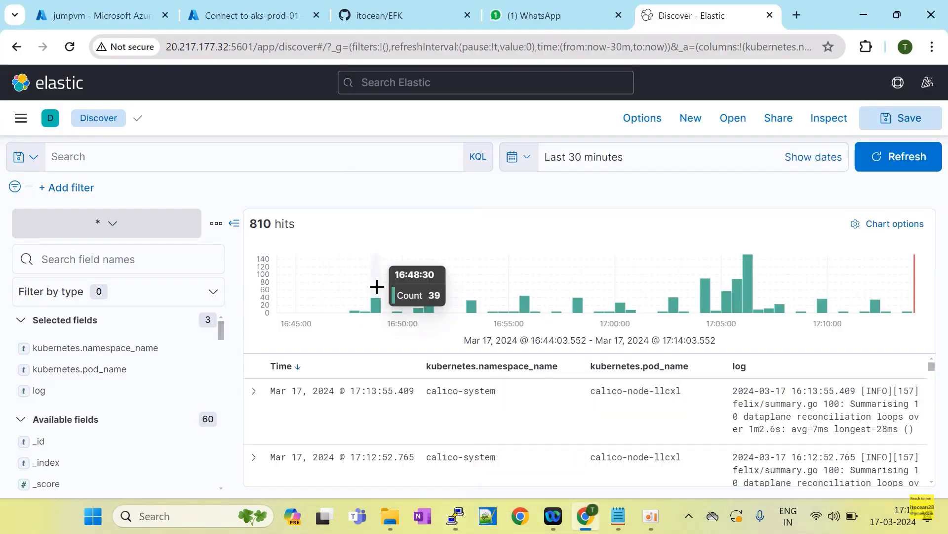
pyautogui.hotkey('alt', 'Tab')
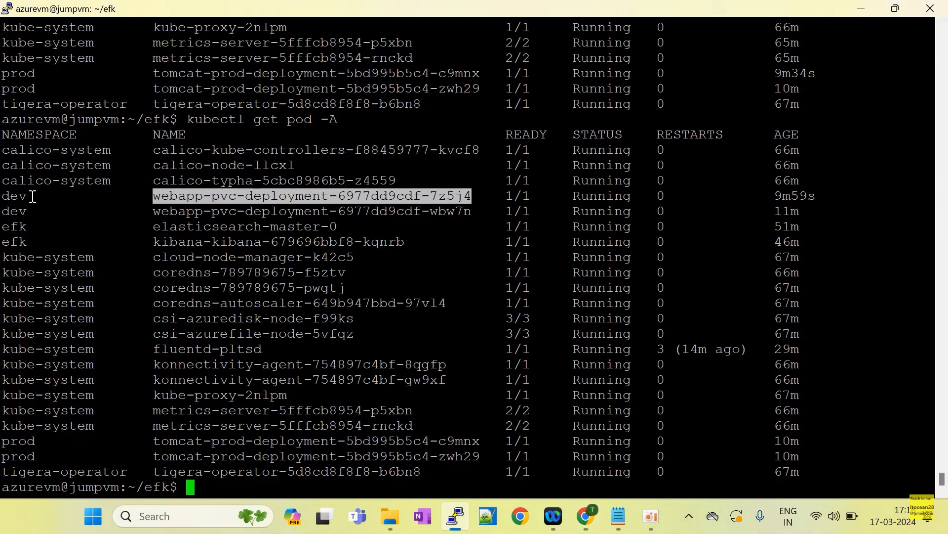
pyautogui.moveTo(32, 197); pyautogui.dragTo(4, 196)
pyautogui.hotkey('alt', 'Tab')
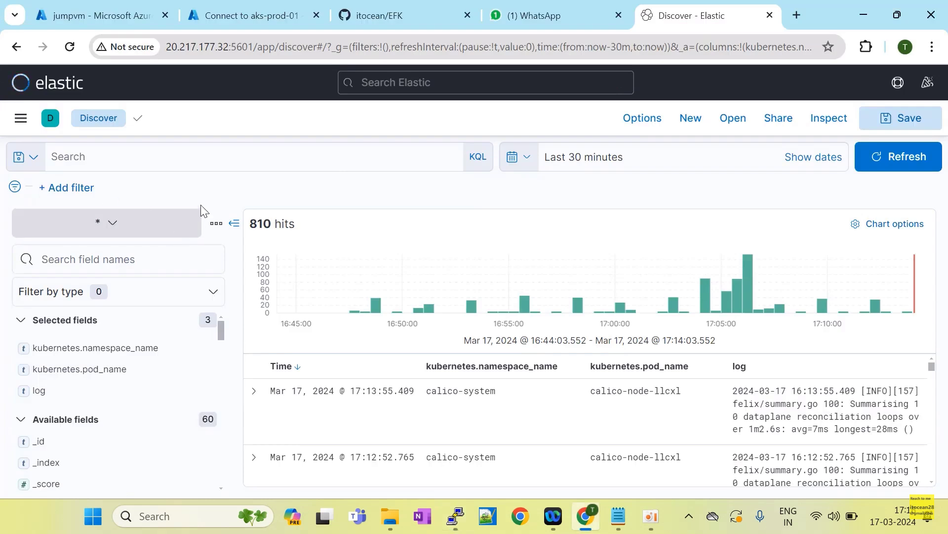
pyautogui.click(79, 193)
# Pick kubernetes.namespace_name as the filter field with the 'is one of' operator.
pyautogui.click(122, 289)
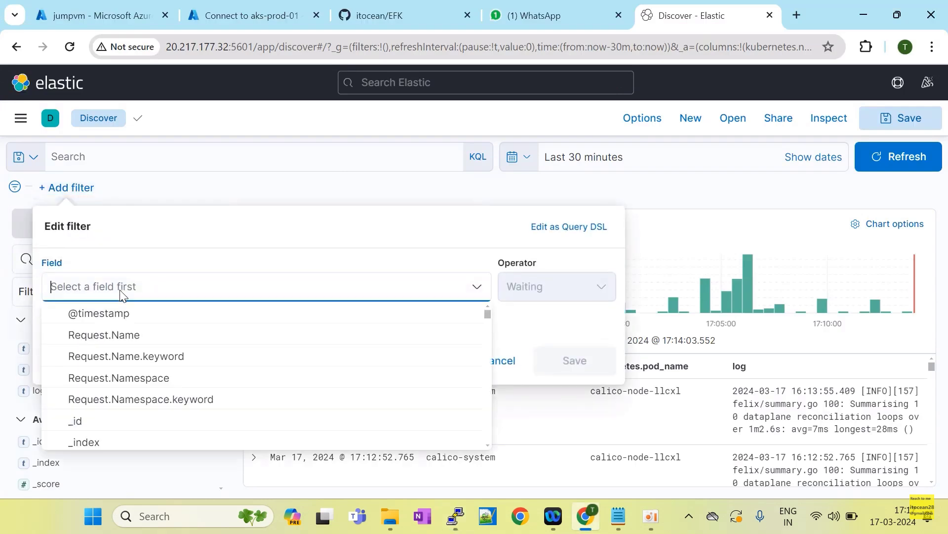
pyautogui.write('namesp')
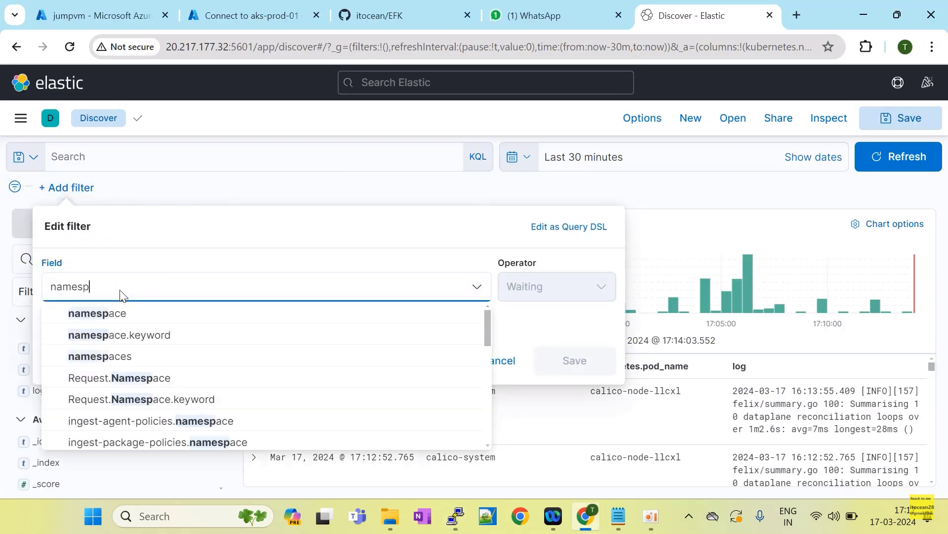
pyautogui.scroll(-6, 220, 392)
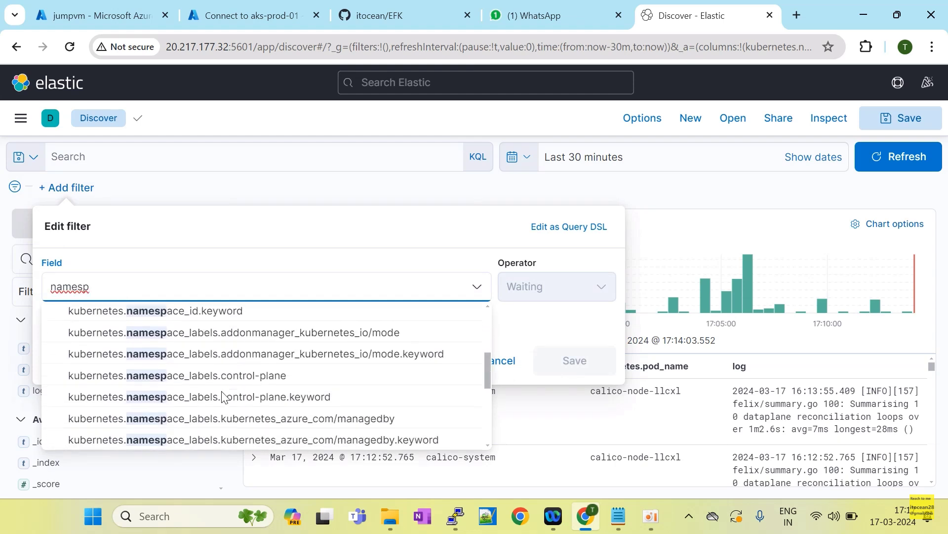
pyautogui.scroll(-2, 223, 397)
pyautogui.click(151, 417)
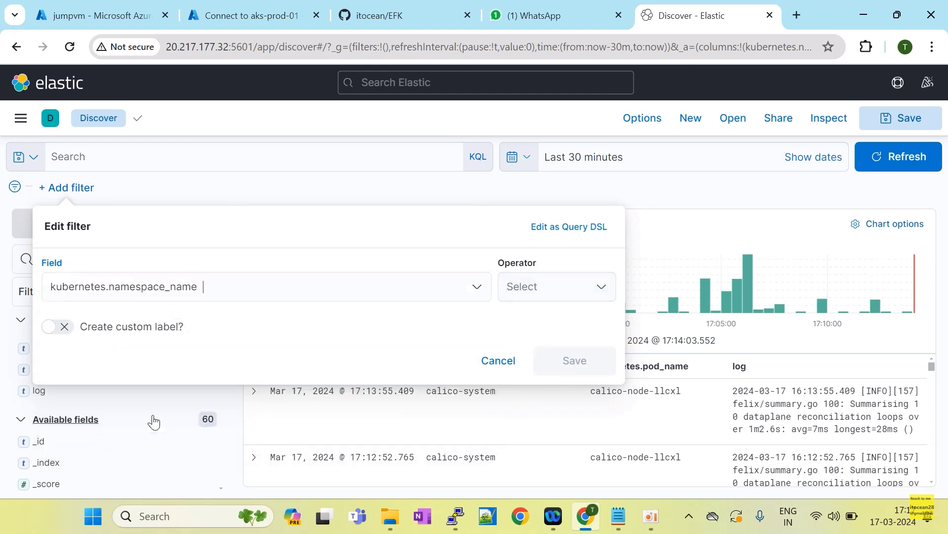
pyautogui.click(548, 285)
pyautogui.click(536, 357)
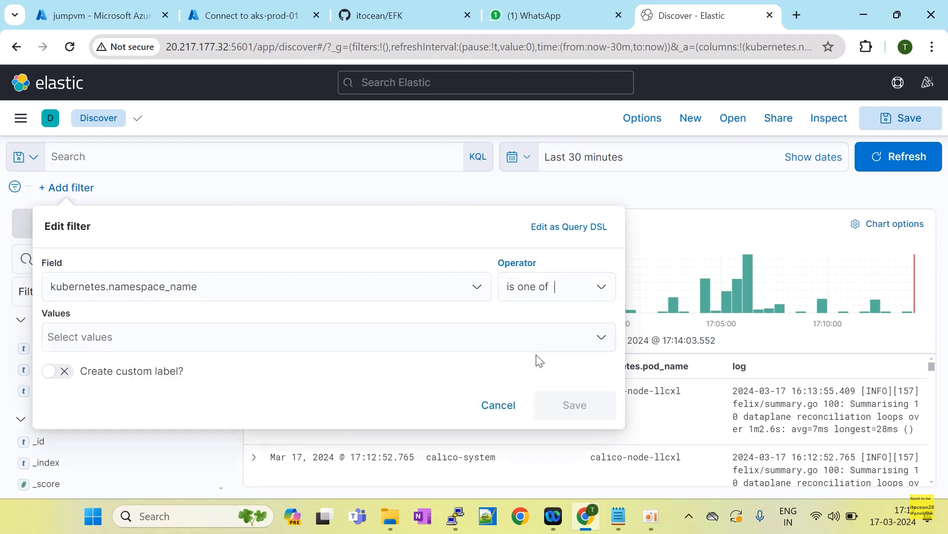
# Enter dev as the namespace value and save the filter, narrowing Discover to 38 hits.
pyautogui.click(275, 346)
pyautogui.hotkey('alt', 'Tab')
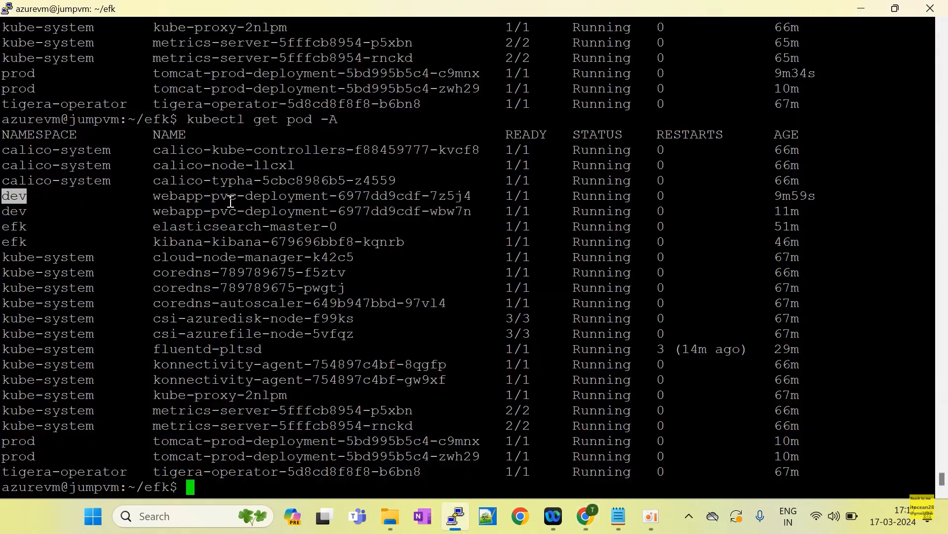
pyautogui.hotkey('alt', 'Tab')
pyautogui.write('dev')
pyautogui.press('Return')
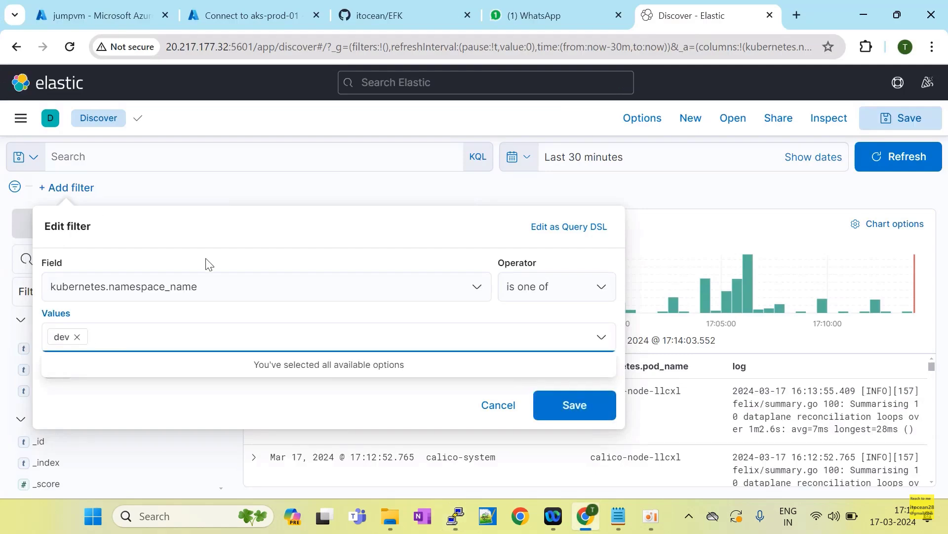
pyautogui.click(571, 414)
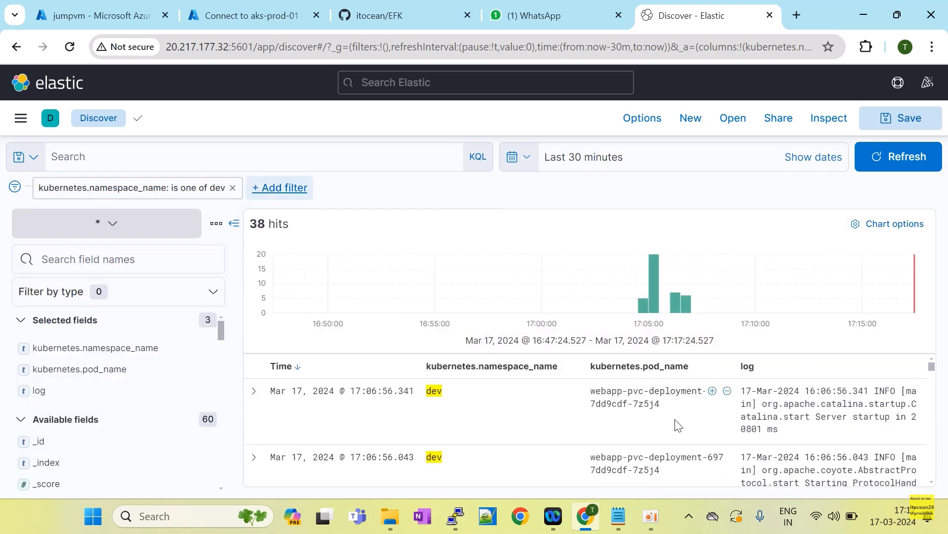
# Select the dev webapp pod name in the terminal and scroll the dev-filtered Discover results.
pyautogui.hotkey('alt', 'Tab')
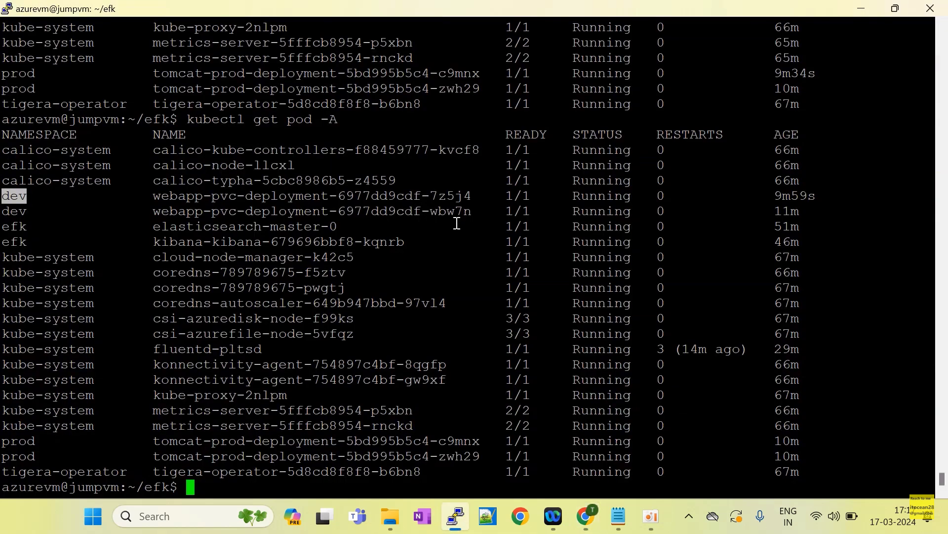
pyautogui.moveTo(471, 196); pyautogui.dragTo(169, 197)
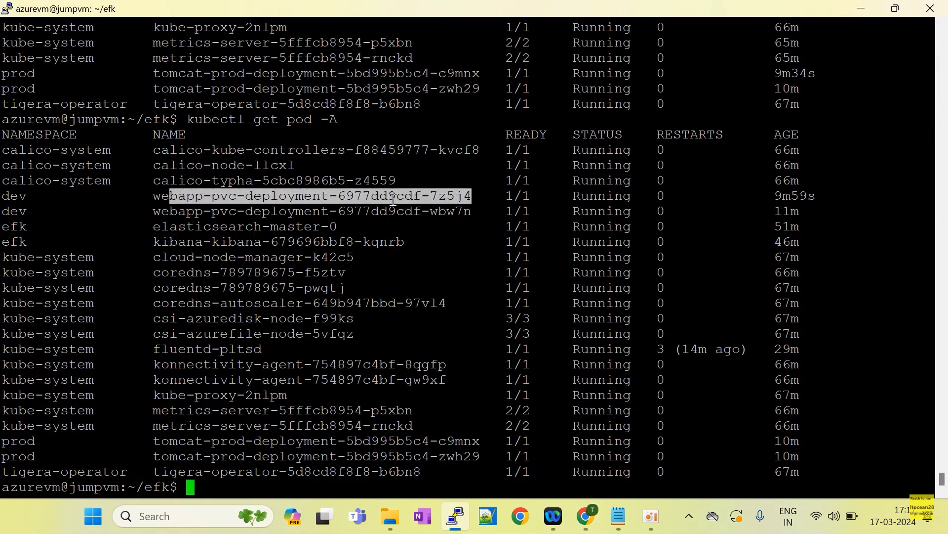
pyautogui.hotkey('alt', 'Tab')
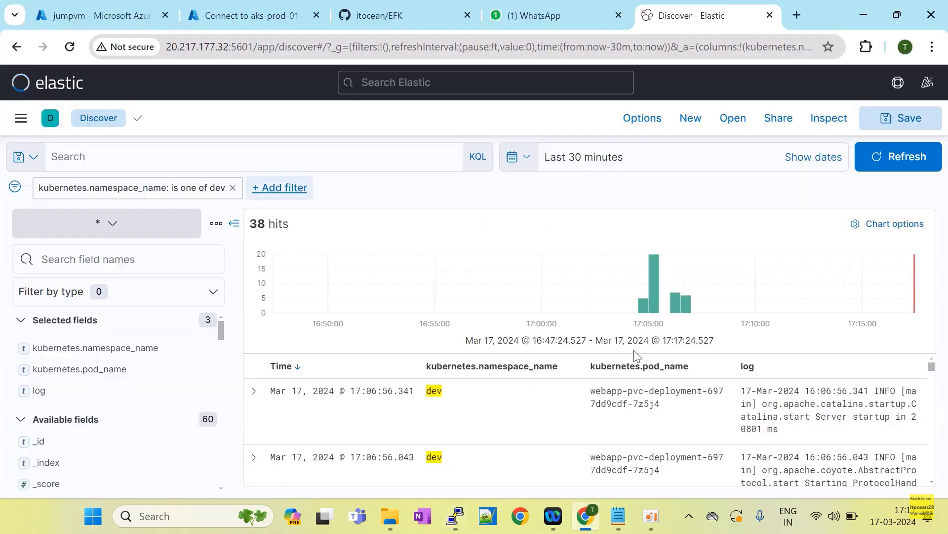
pyautogui.scroll(-2, 676, 420)
pyautogui.scroll(-4, 677, 420)
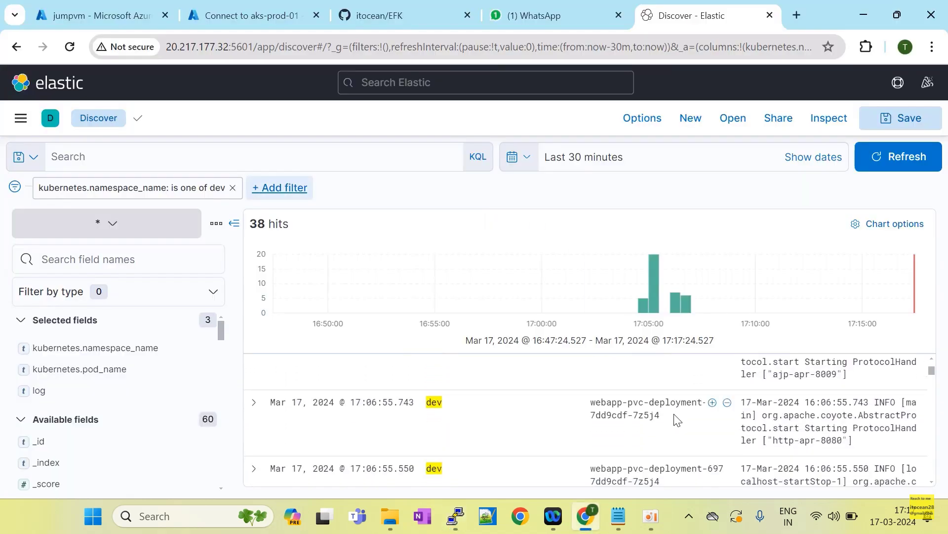
pyautogui.scroll(-1, 674, 415)
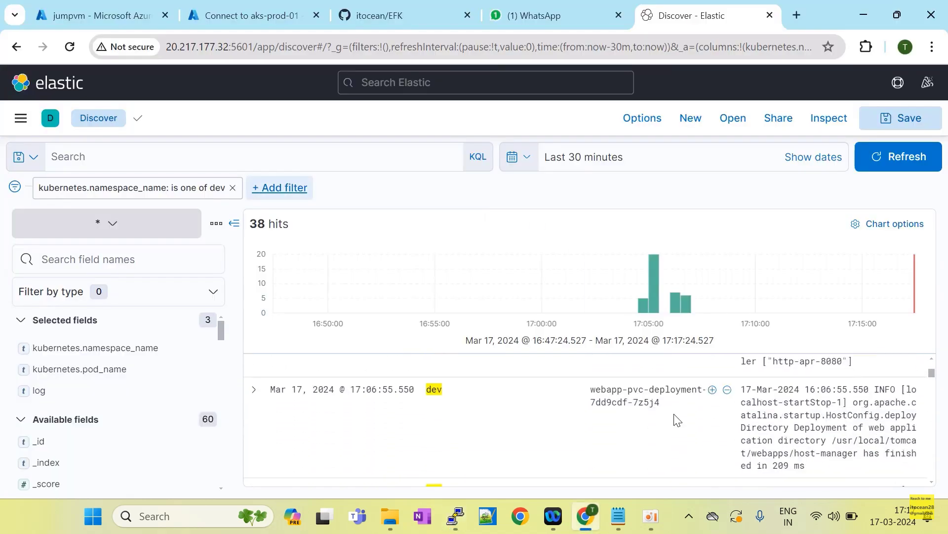
# Cross-check the terminal pod list against the Discover log rows while scrolling.
pyautogui.hotkey('alt', 'Tab')
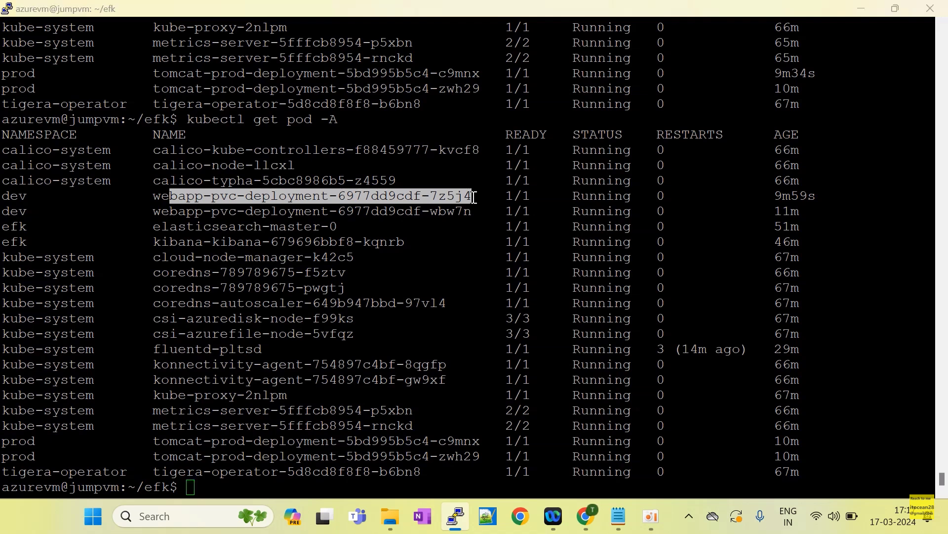
pyautogui.hotkey('alt', 'Tab')
pyautogui.scroll(1, 619, 423)
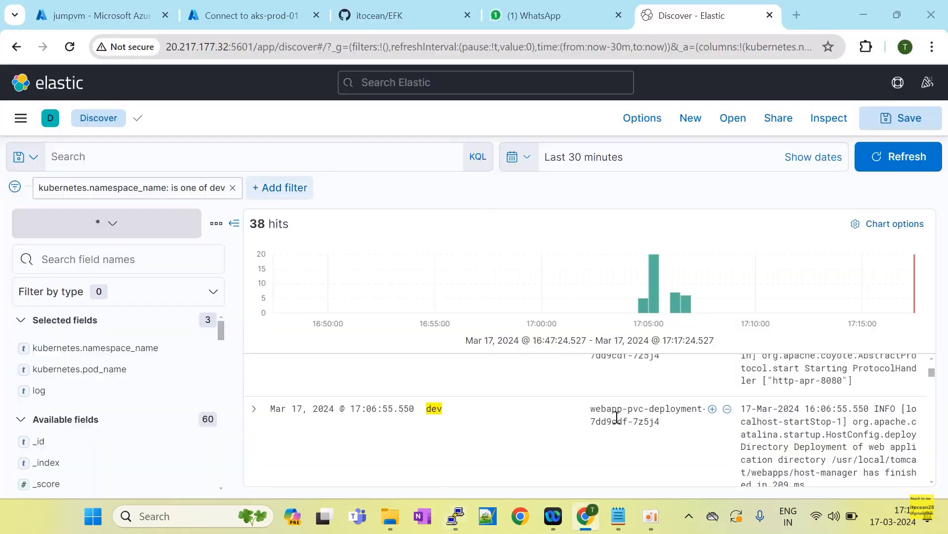
pyautogui.hotkey('alt', 'Tab')
pyautogui.hotkey('alt', 'Tab')
pyautogui.scroll(-3, 647, 419)
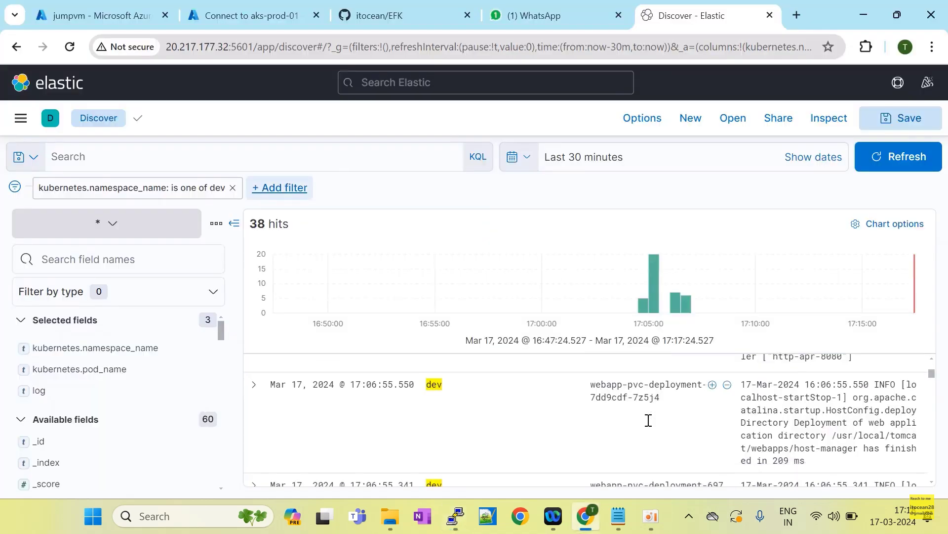
pyautogui.scroll(-5, 649, 420)
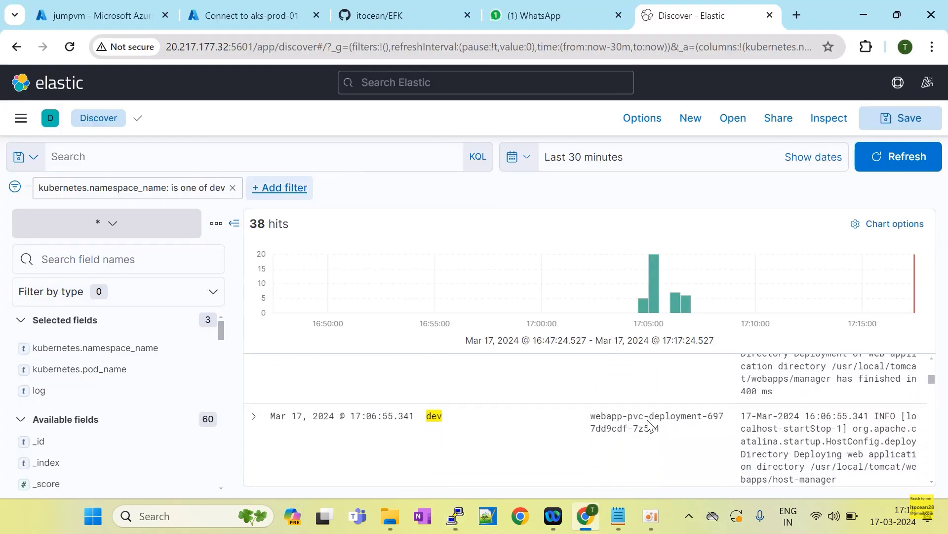
pyautogui.moveTo(659, 415)
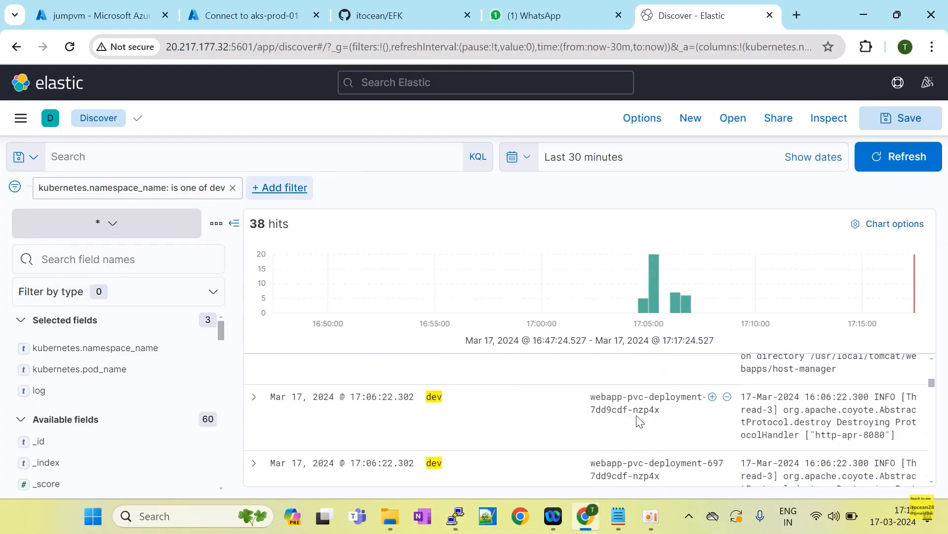
# Highlight the nzp4x pod name and its Destroying ProtocolHandler Tomcat shutdown message.
pyautogui.hotkey('alt', 'Tab')
pyautogui.hotkey('alt', 'Tab')
pyautogui.moveTo(668, 413); pyautogui.dragTo(611, 402)
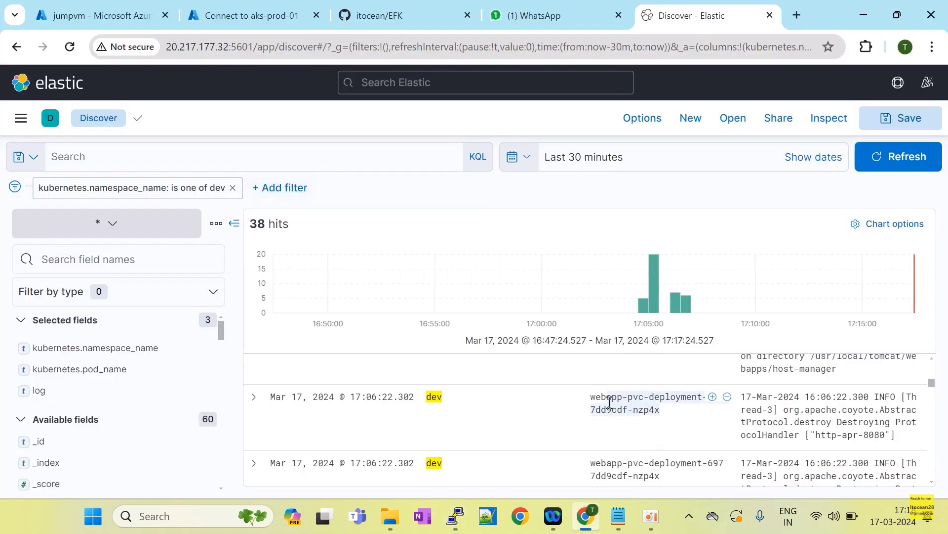
pyautogui.moveTo(840, 422); pyautogui.dragTo(795, 440)
pyautogui.click(807, 412)
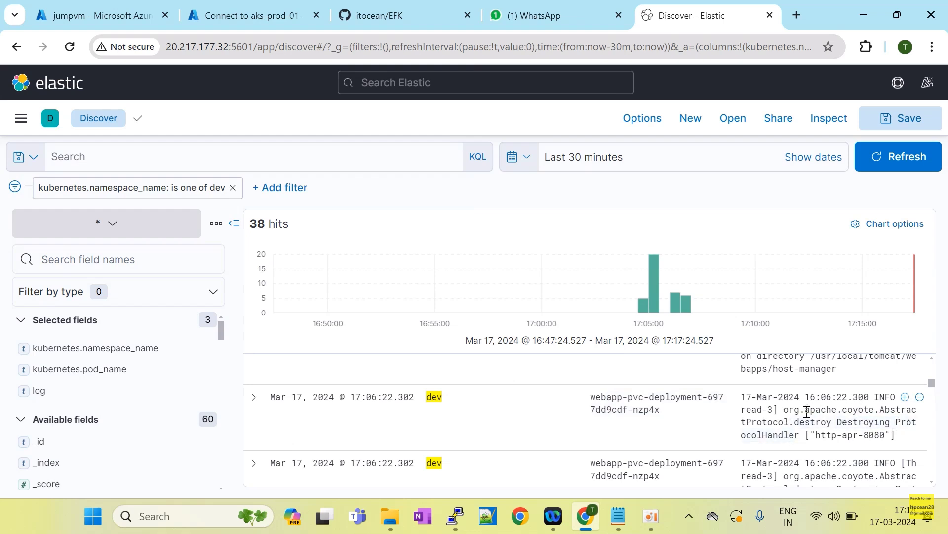
pyautogui.scroll(2, 807, 411)
pyautogui.scroll(1, 808, 411)
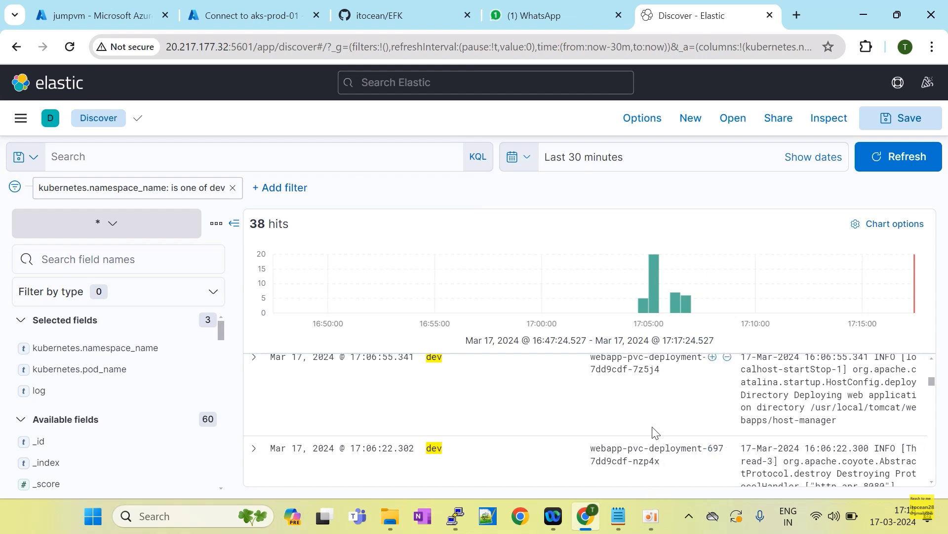
pyautogui.scroll(1, 656, 433)
pyautogui.scroll(-1, 647, 437)
pyautogui.scroll(-1, 647, 439)
pyautogui.moveTo(669, 438); pyautogui.dragTo(599, 417)
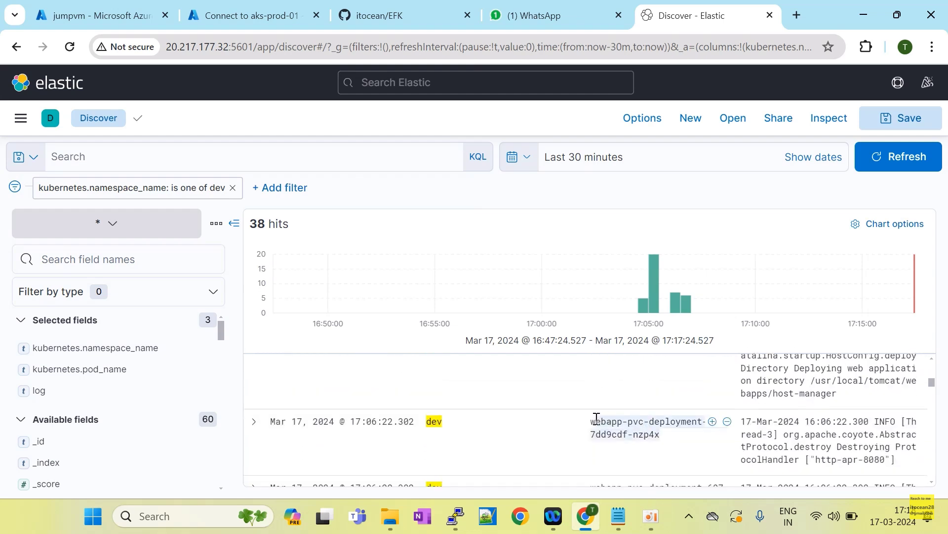
# Compare pod names with the terminal again and scroll further through the dev log rows.
pyautogui.hotkey('alt', 'Tab')
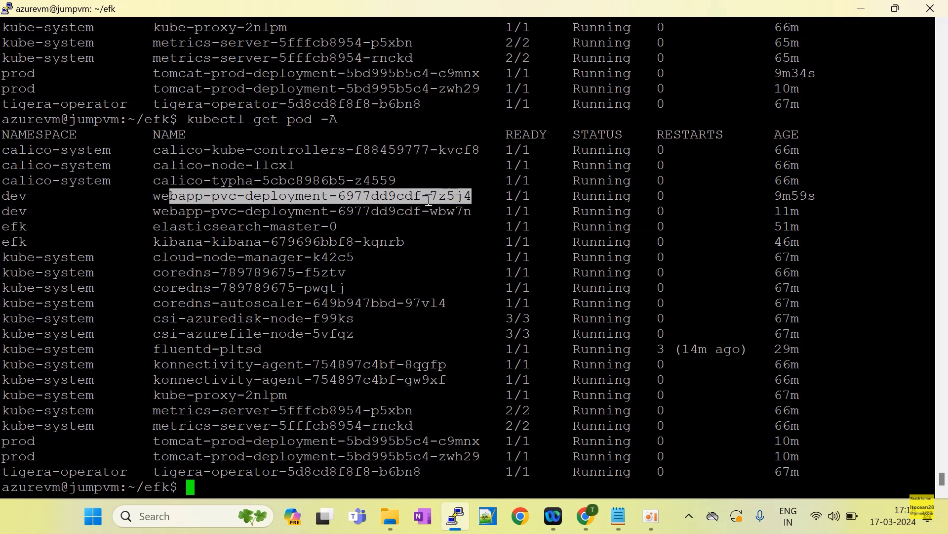
pyautogui.hotkey('alt', 'Tab')
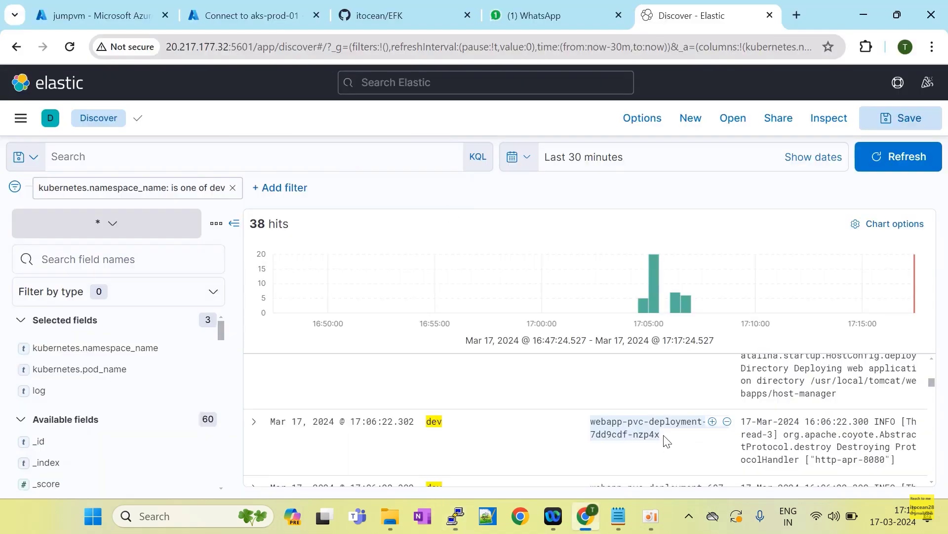
pyautogui.moveTo(670, 439); pyautogui.dragTo(715, 451)
pyautogui.scroll(-1, 692, 435)
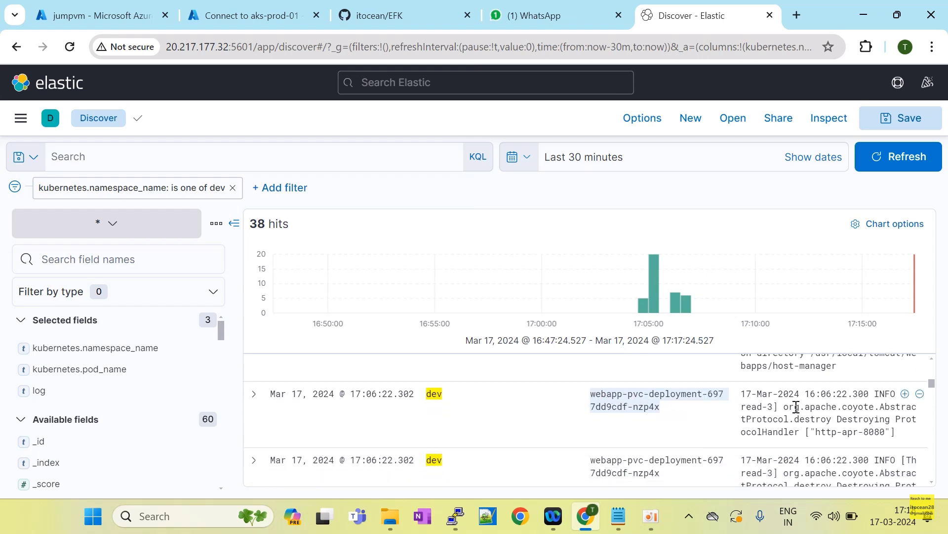
pyautogui.moveTo(803, 418); pyautogui.dragTo(901, 419)
pyautogui.scroll(-1, 846, 419)
pyautogui.scroll(-1, 847, 419)
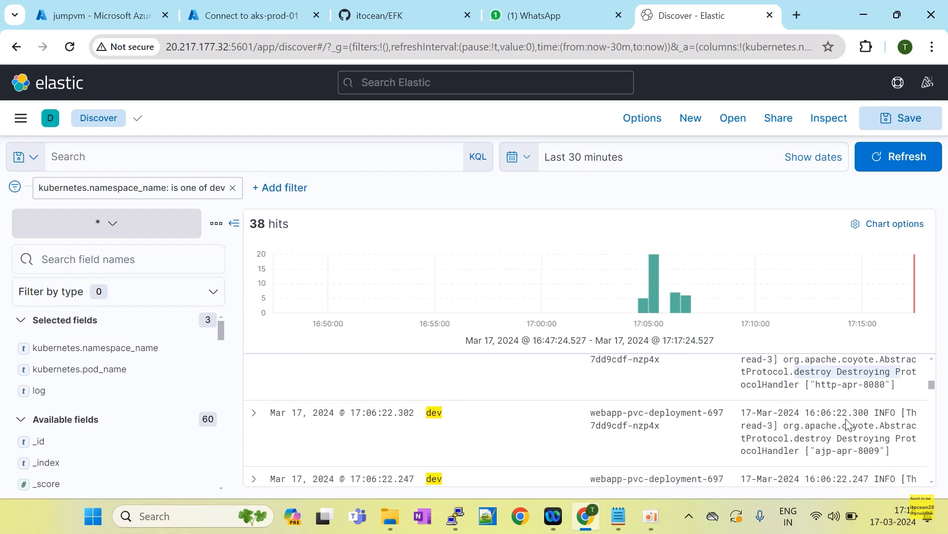
pyautogui.scroll(-1, 847, 419)
pyautogui.scroll(-1, 847, 419)
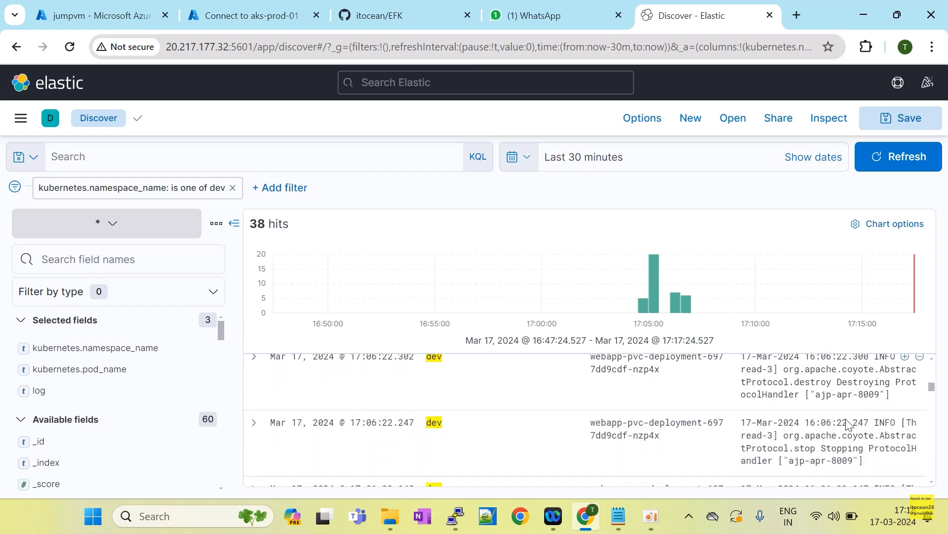
# Highlight the Stopping message in the 17:06:22.247 log entry.
pyautogui.moveTo(794, 439); pyautogui.dragTo(858, 439)
pyautogui.click(829, 437)
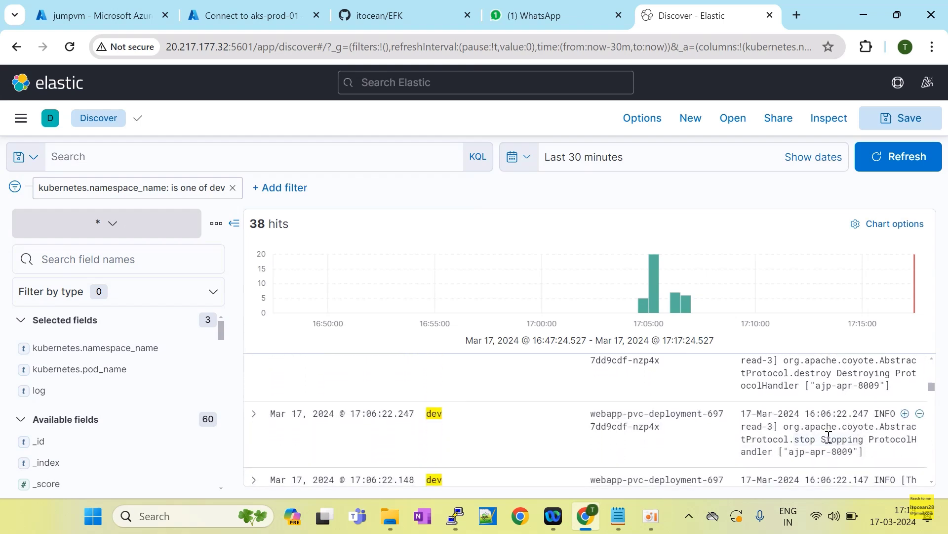
pyautogui.moveTo(778, 449); pyautogui.dragTo(744, 415)
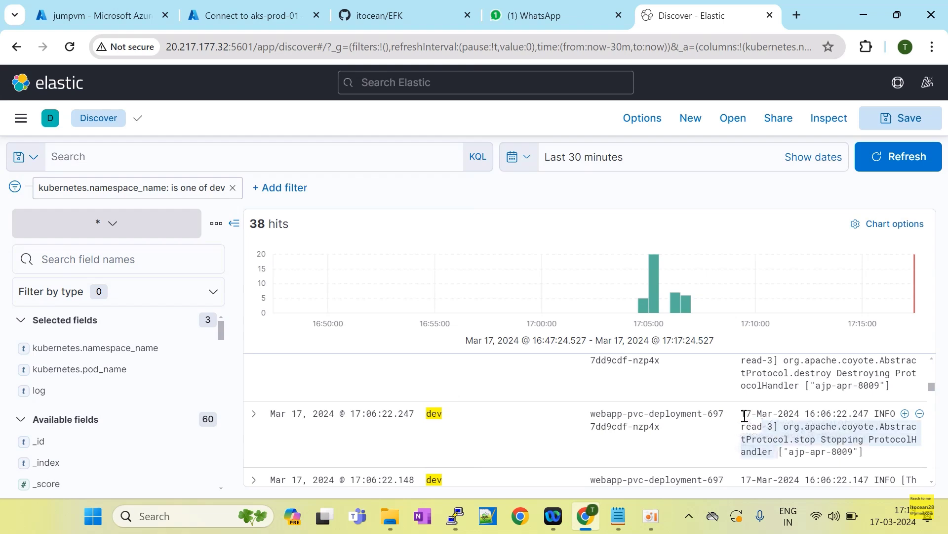
pyautogui.click(818, 439)
pyautogui.moveTo(794, 438); pyautogui.dragTo(864, 438)
pyautogui.click(862, 435)
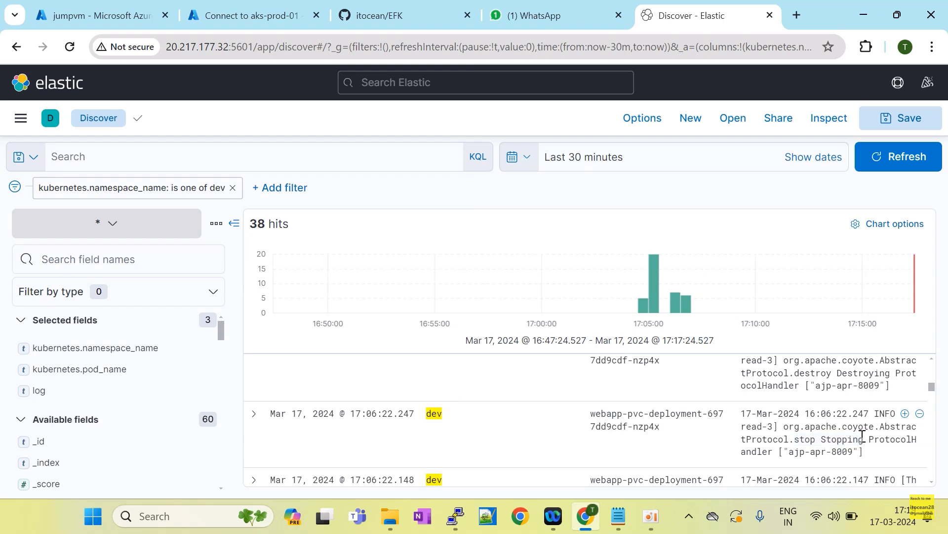
# Scroll to the end of the 38 dev hits, marking the remaining shutdown log lines.
pyautogui.scroll(-1, 862, 435)
pyautogui.moveTo(805, 451); pyautogui.dragTo(897, 449)
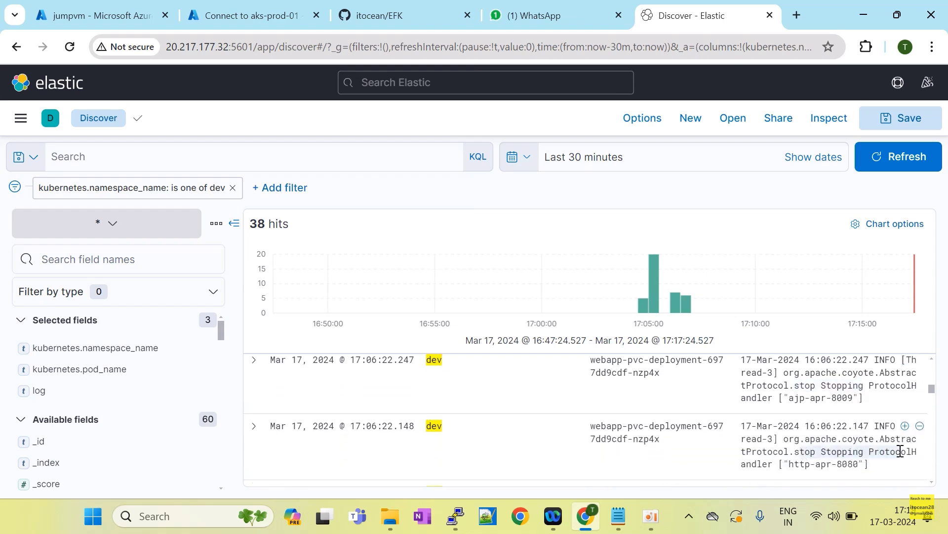
pyautogui.moveTo(777, 464); pyautogui.dragTo(833, 454)
pyautogui.scroll(-2, 784, 428)
pyautogui.scroll(-2, 825, 439)
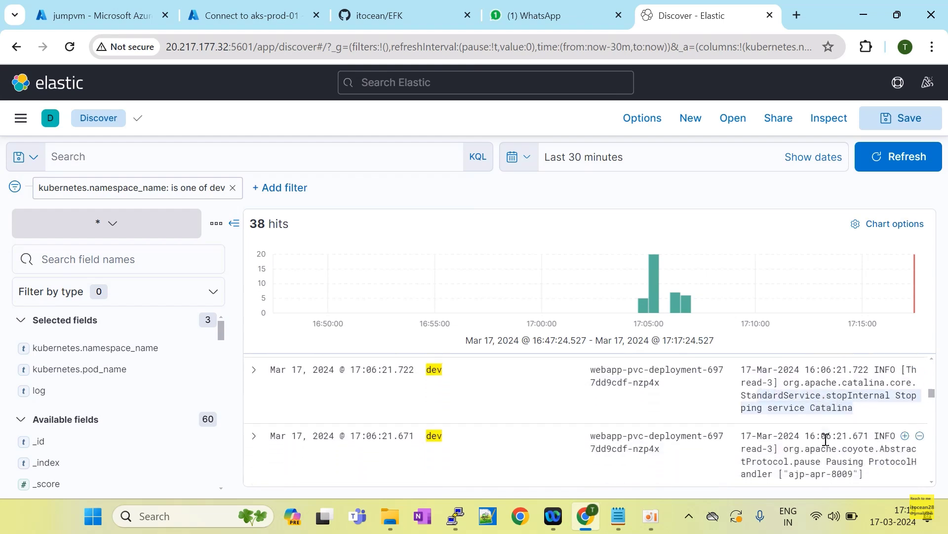
pyautogui.scroll(-2, 814, 431)
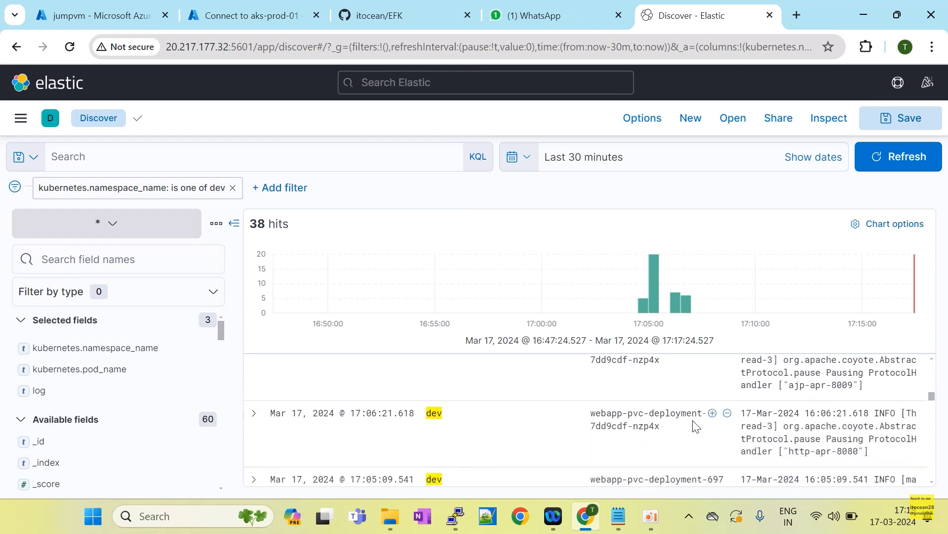
pyautogui.click(712, 414)
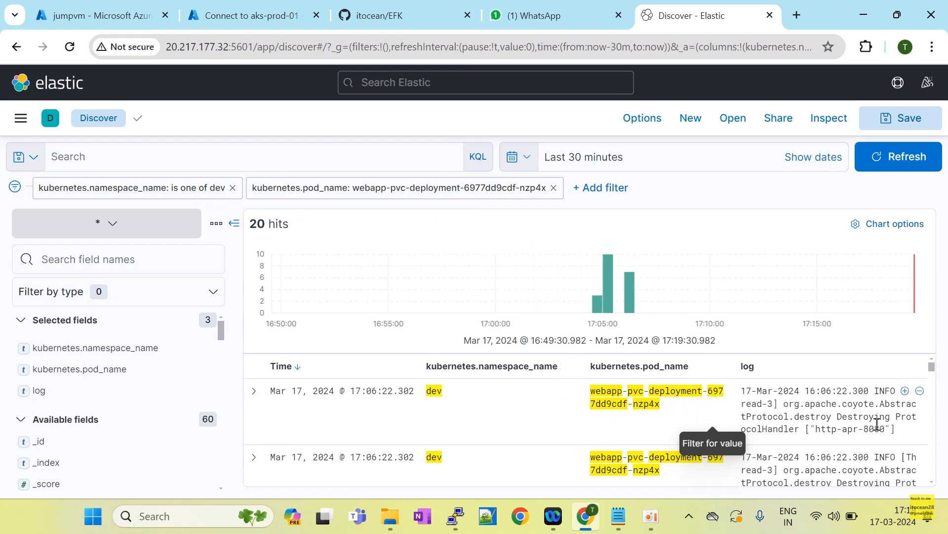
pyautogui.moveTo(896, 432); pyautogui.dragTo(744, 394)
pyautogui.scroll(-1, 783, 410)
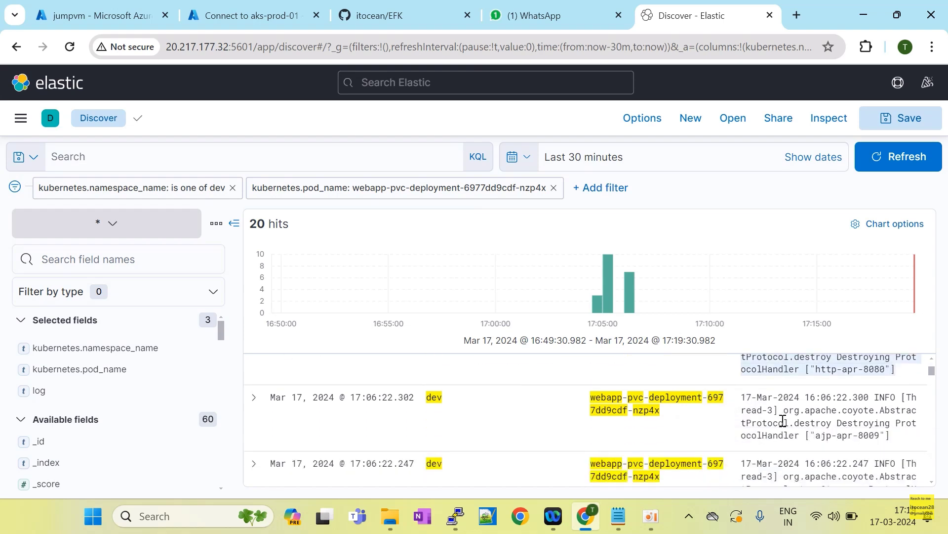
pyautogui.scroll(-2, 840, 450)
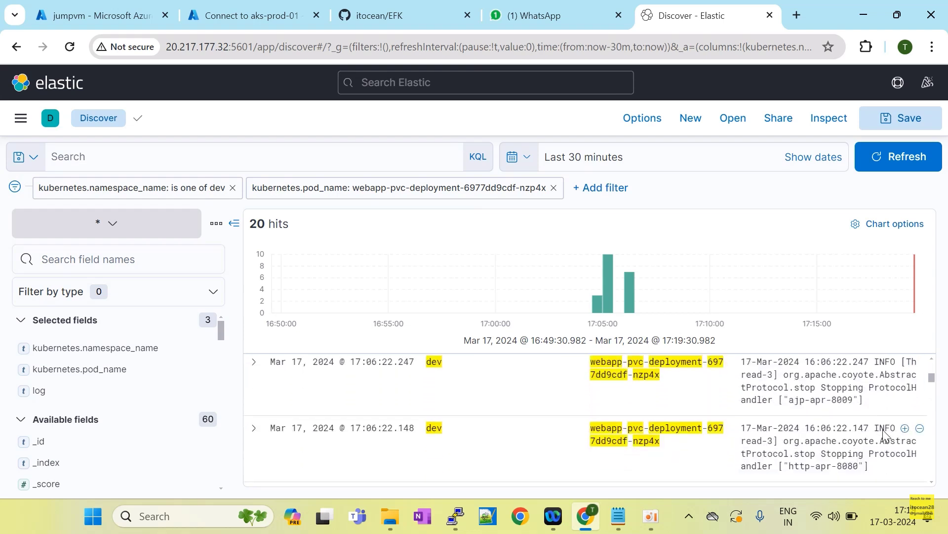
pyautogui.scroll(-3, 834, 452)
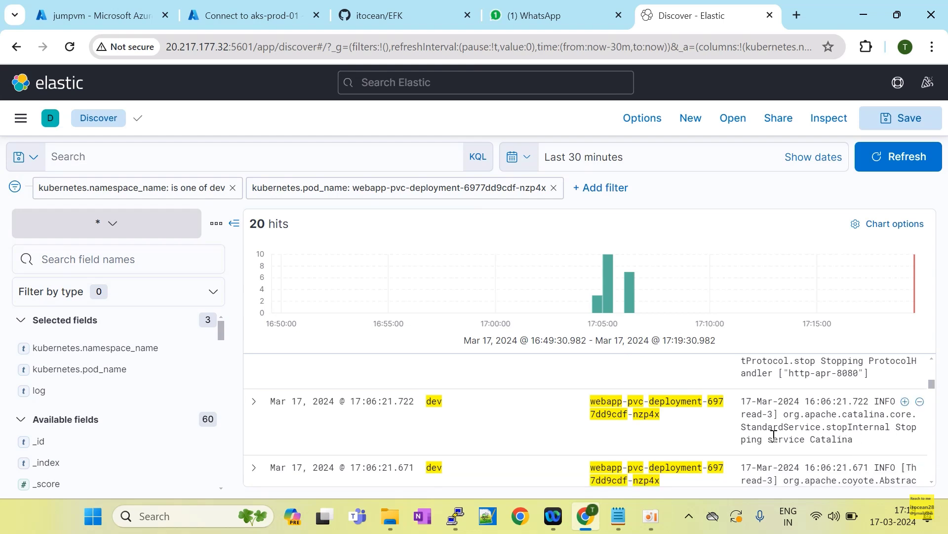
pyautogui.scroll(-2, 800, 441)
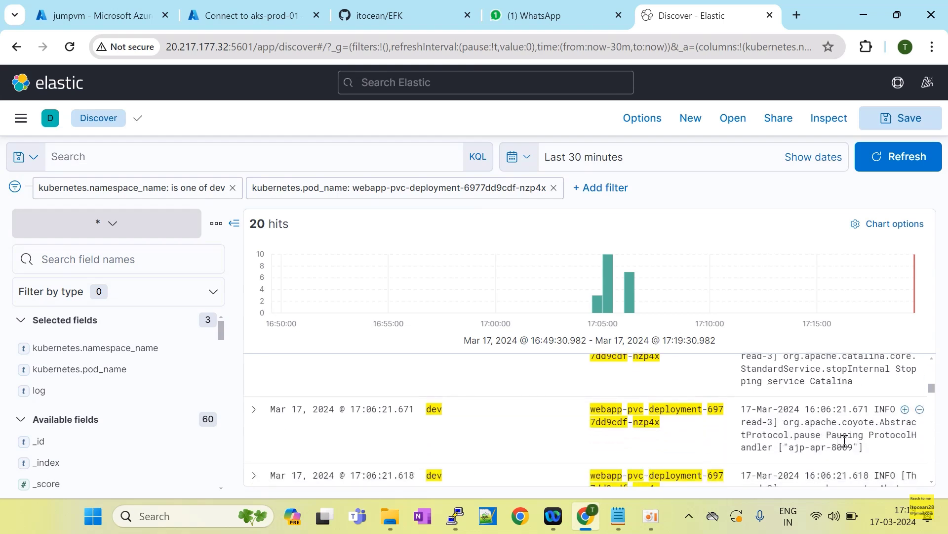
pyautogui.moveTo(775, 462); pyautogui.dragTo(744, 409)
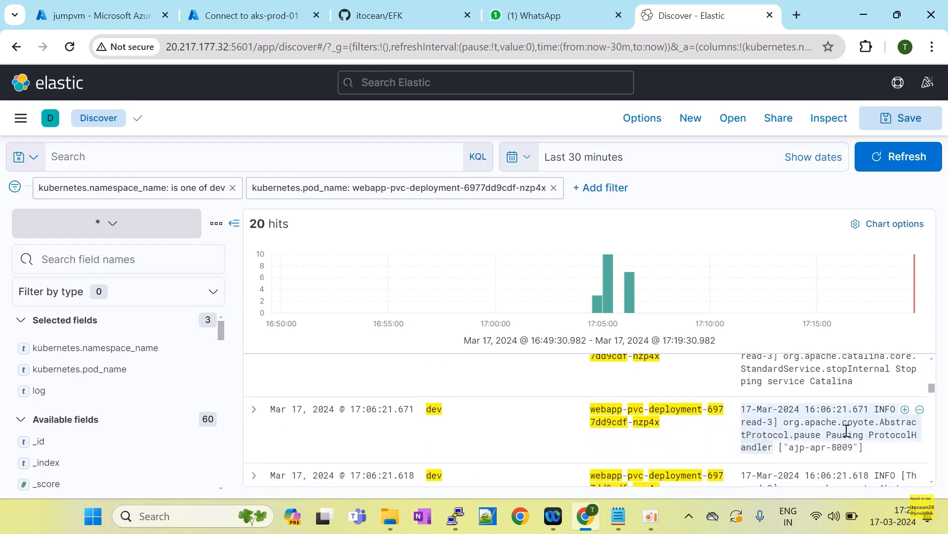
pyautogui.scroll(5, 830, 430)
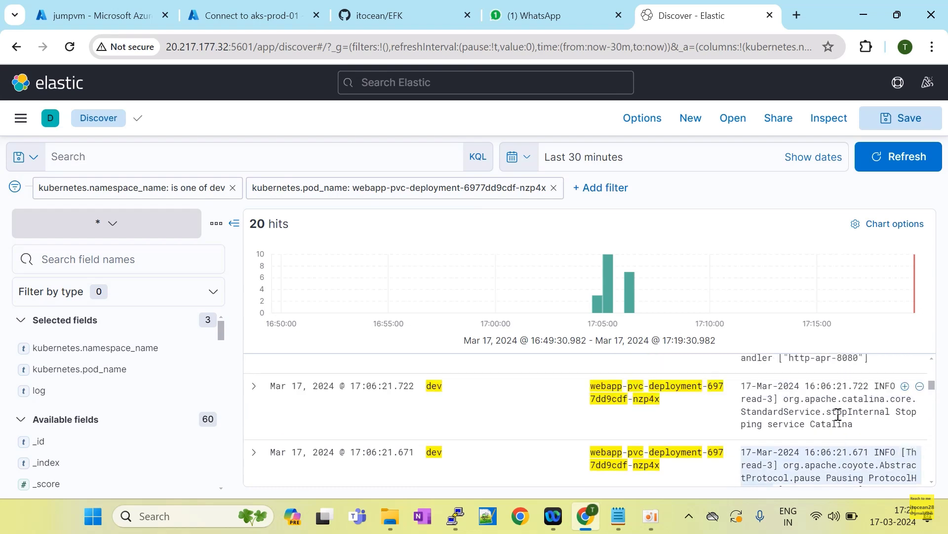
pyautogui.scroll(3, 838, 410)
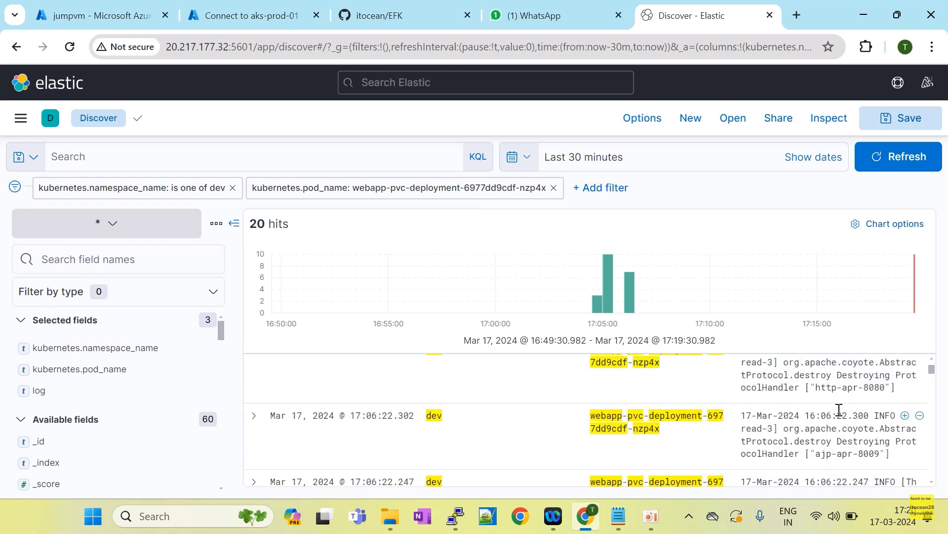
pyautogui.moveTo(838, 390); pyautogui.dragTo(892, 391)
pyautogui.scroll(-10, 893, 393)
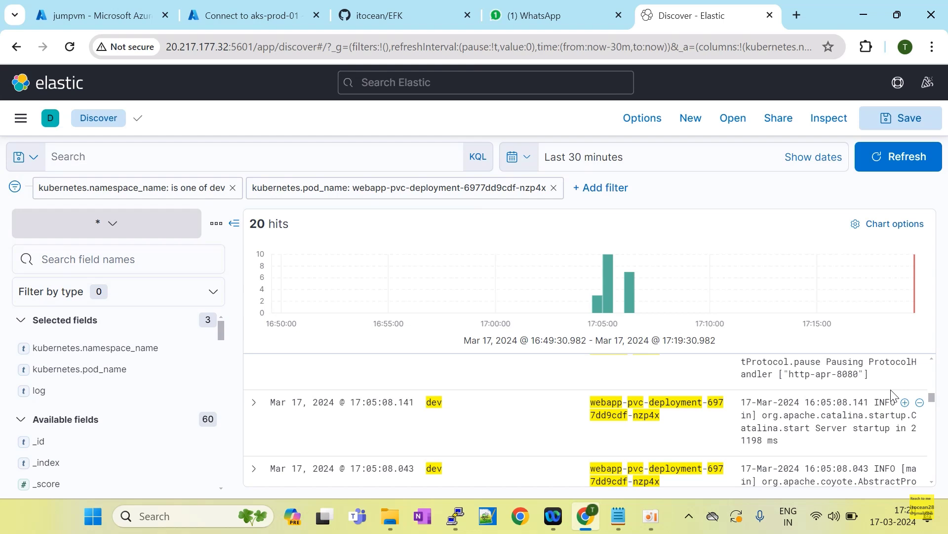
pyautogui.scroll(-5, 822, 434)
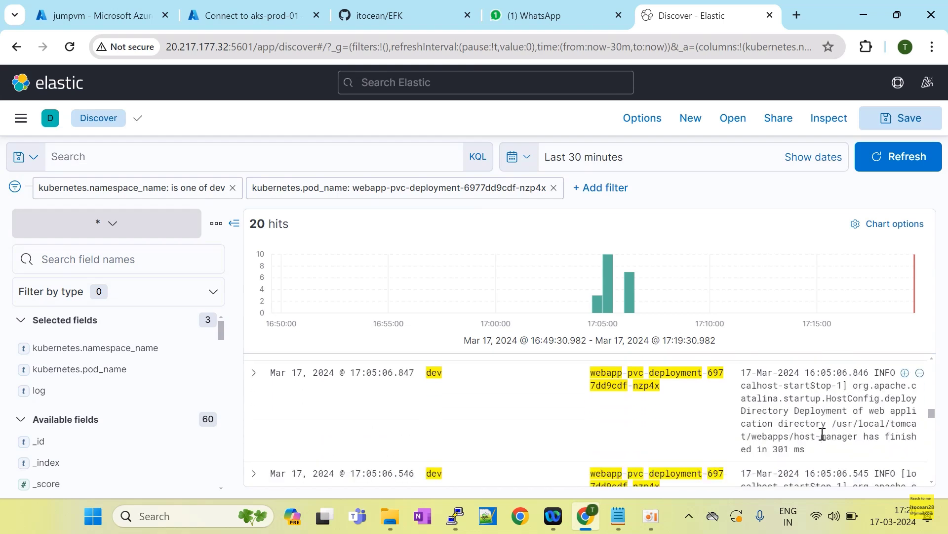
pyautogui.scroll(1, 834, 420)
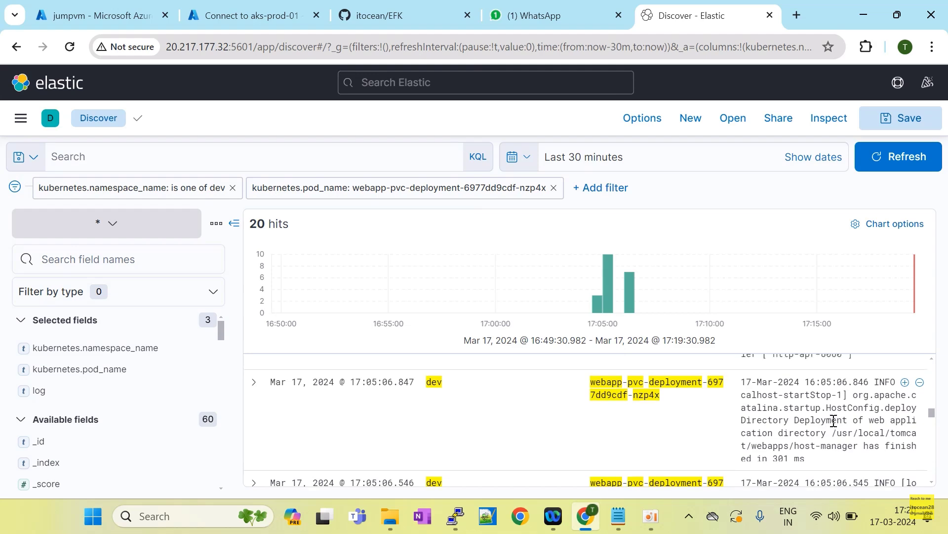
pyautogui.scroll(-3, 834, 448)
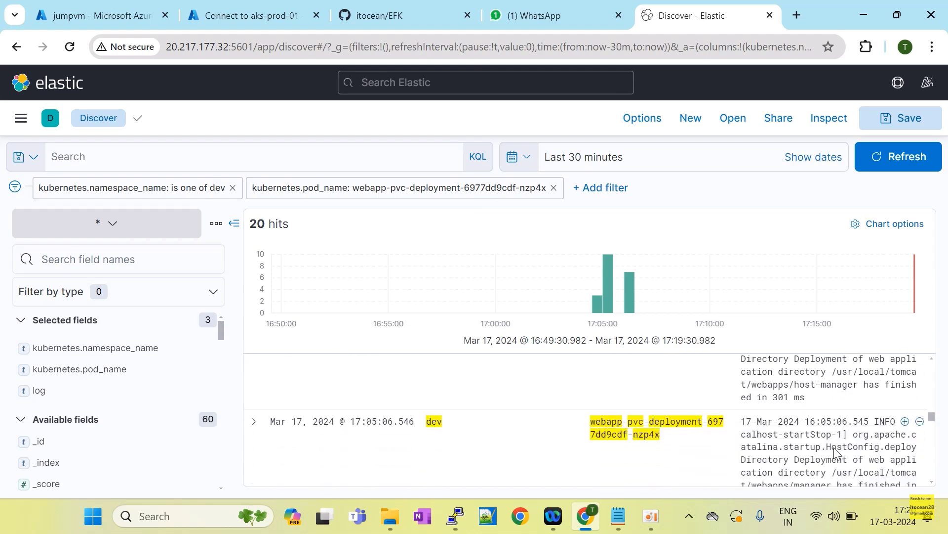
pyautogui.scroll(5, 835, 448)
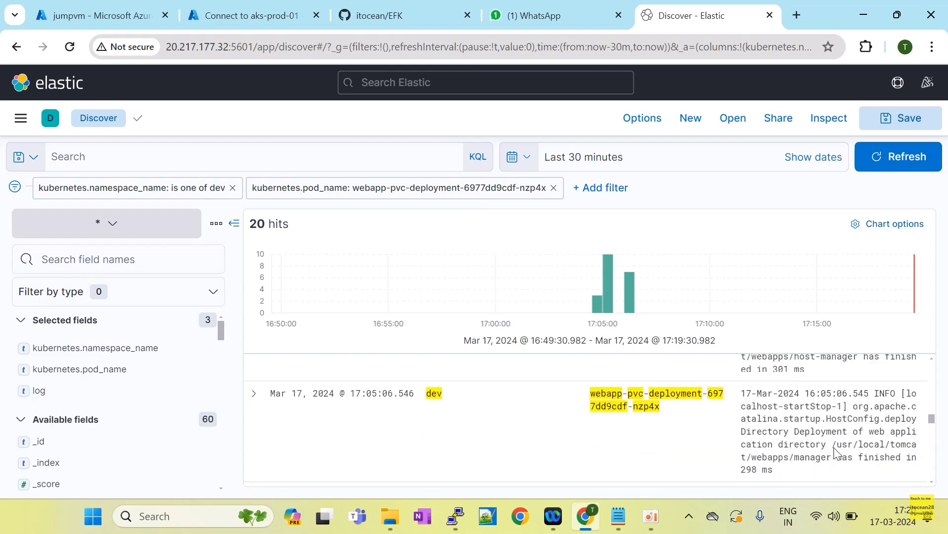
pyautogui.scroll(2, 835, 448)
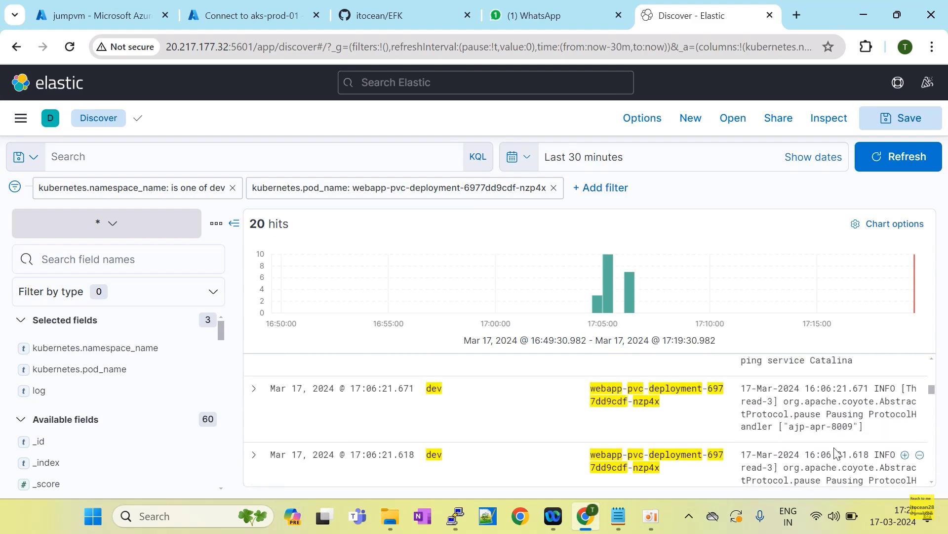
pyautogui.scroll(3, 835, 451)
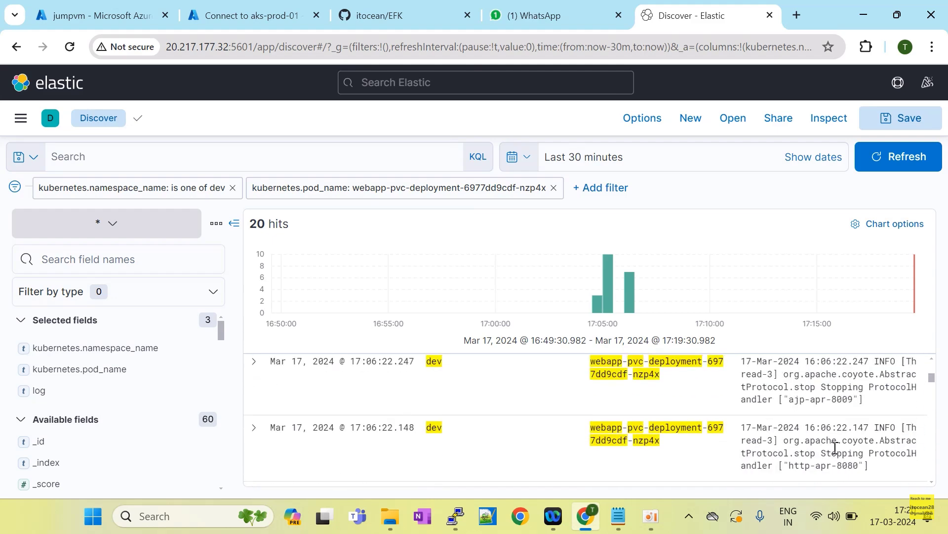
pyautogui.scroll(1, 790, 398)
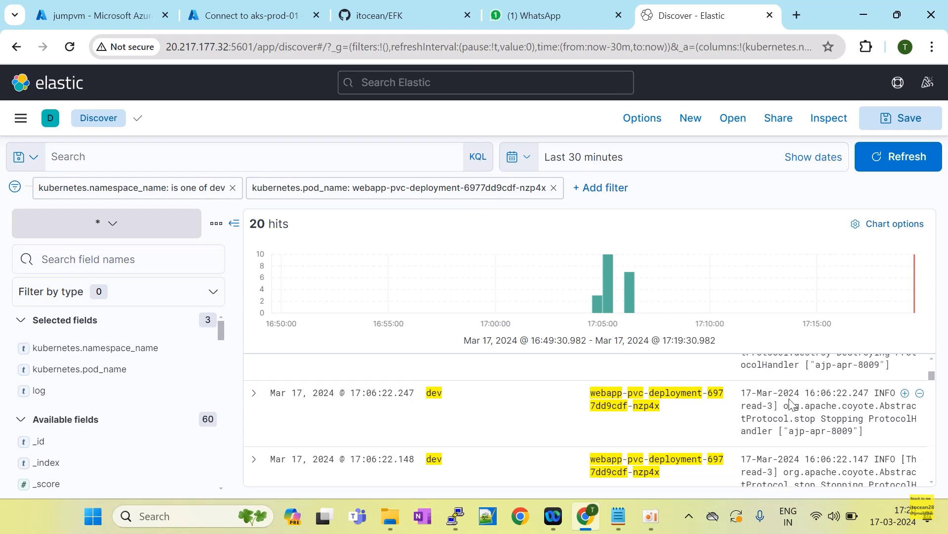
pyautogui.scroll(4, 790, 403)
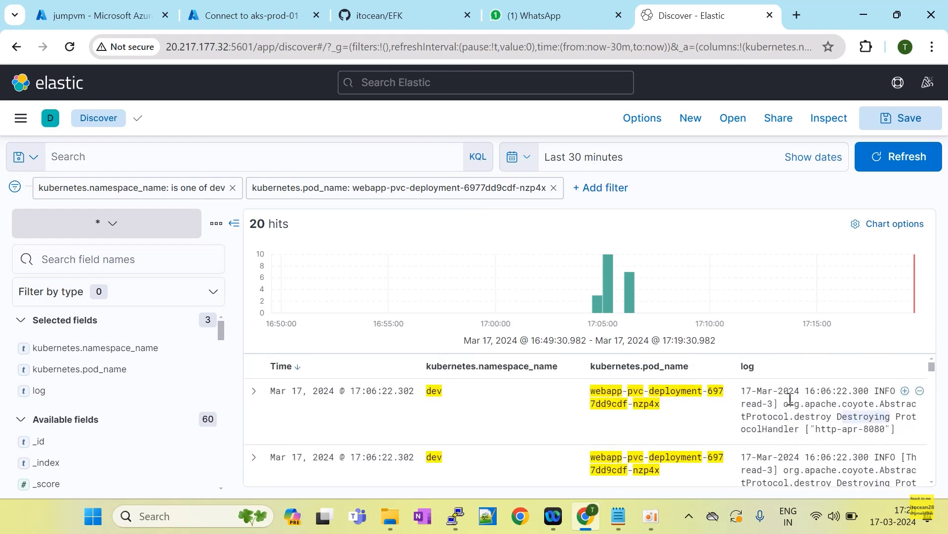
pyautogui.scroll(-2, 781, 426)
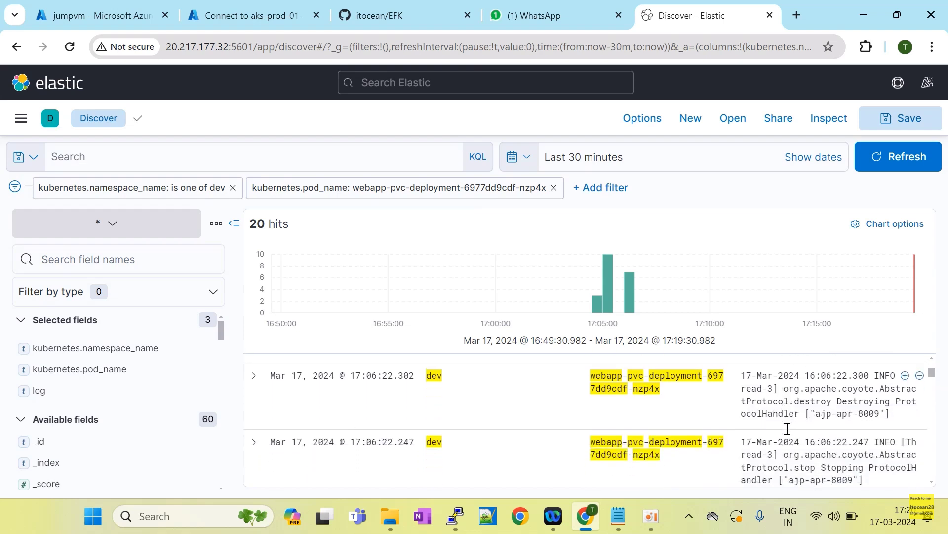
pyautogui.moveTo(586, 529)
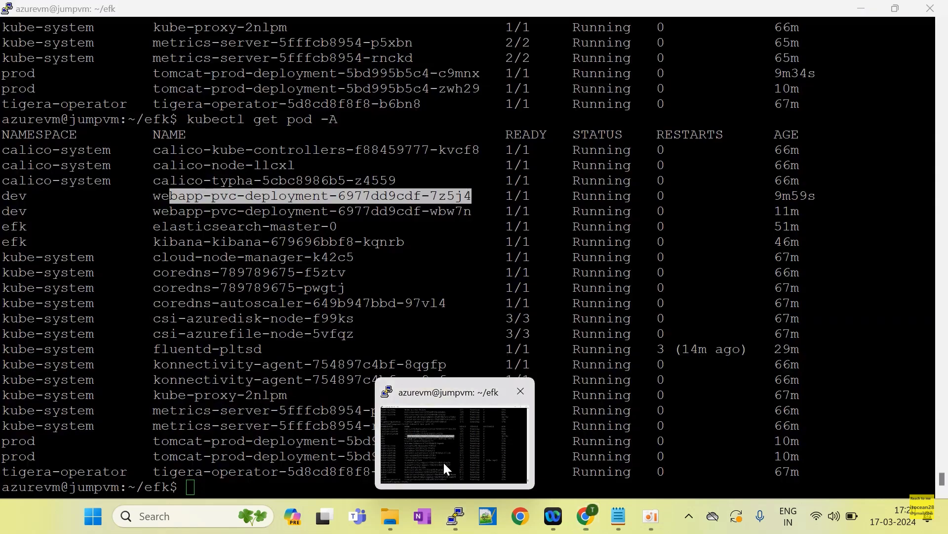
pyautogui.click(443, 461)
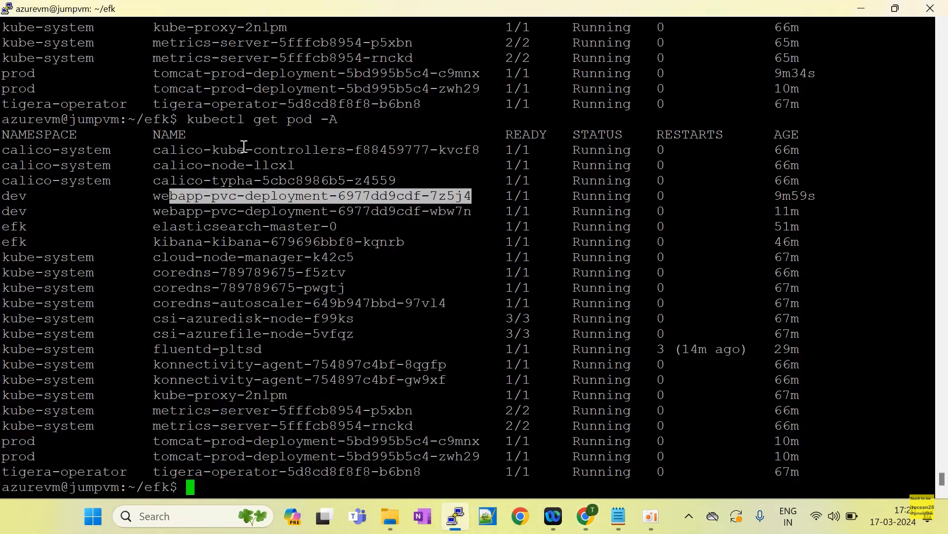
# Check the Kibana log view, then select the c9mnx prod tomcat pod name in PuTTY.
pyautogui.hotkey('alt', 'Tab')
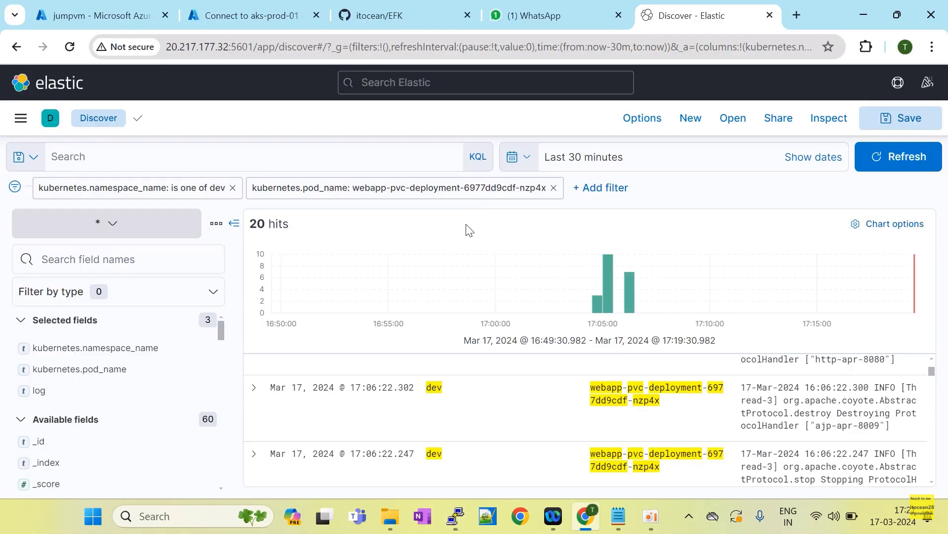
pyautogui.scroll(2, 733, 425)
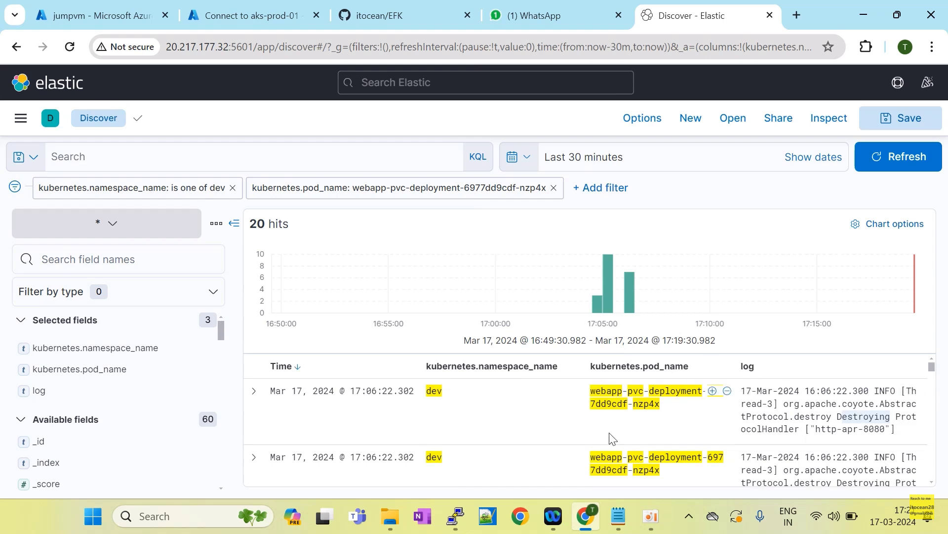
pyautogui.hotkey('alt', 'Tab')
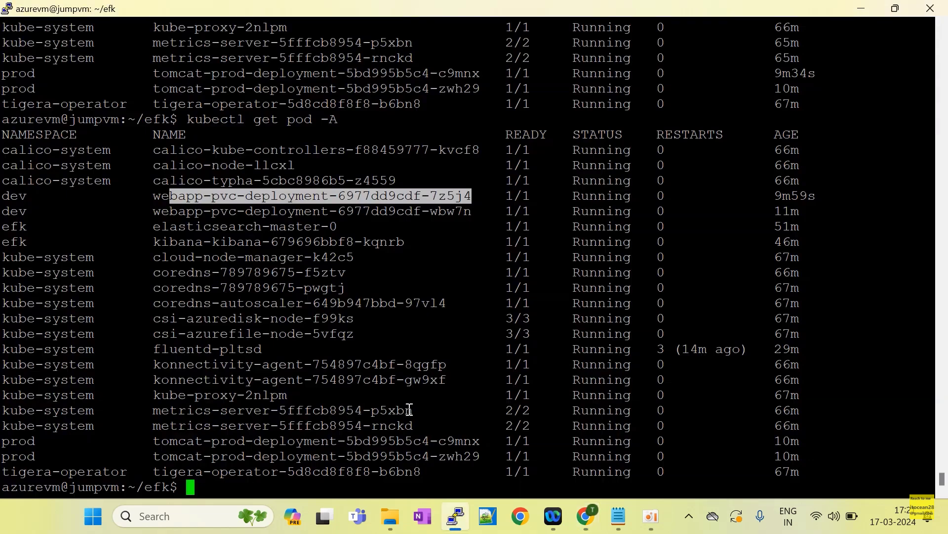
pyautogui.moveTo(156, 441); pyautogui.dragTo(488, 441)
pyautogui.hotkey('ctrl', 'c')
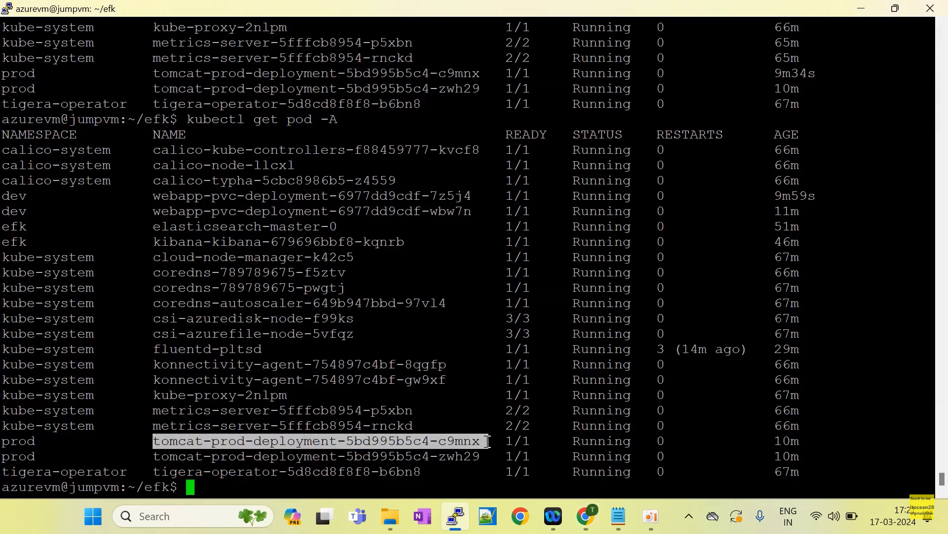
# Delete pod tomcat-prod-deployment-5bd995b5c4-c9mnx with kubectl delete pod -n prod.
pyautogui.write('kunect')
pyautogui.press('BackSpace')
pyautogui.press('BackSpace')
pyautogui.press('BackSpace')
pyautogui.press('BackSpace')
pyautogui.write('bectl ')
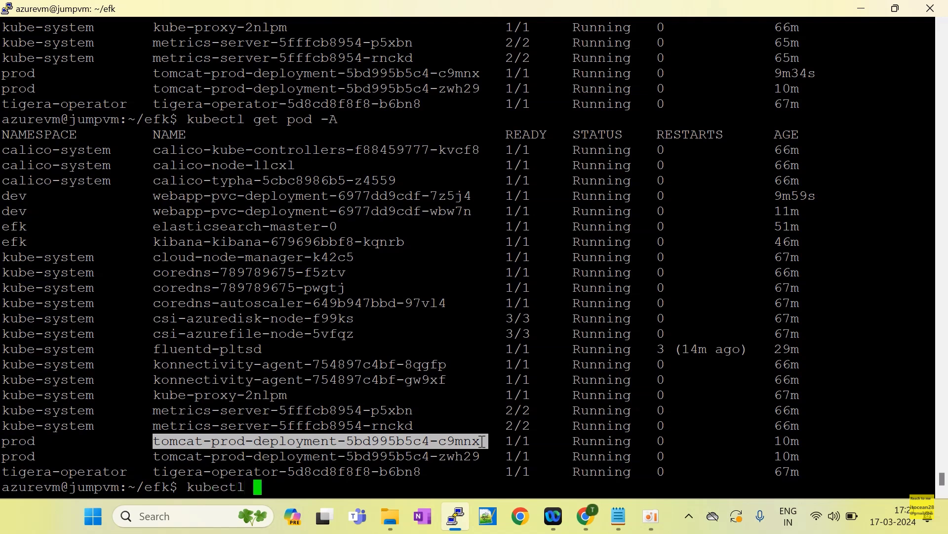
pyautogui.write('delete pod')
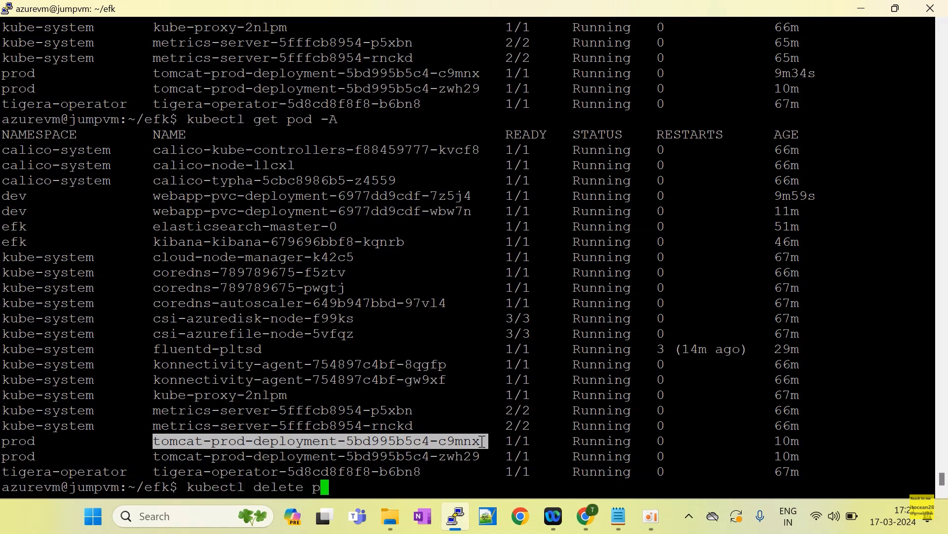
pyautogui.rightClick(483, 440)
pyautogui.write('-n pro')
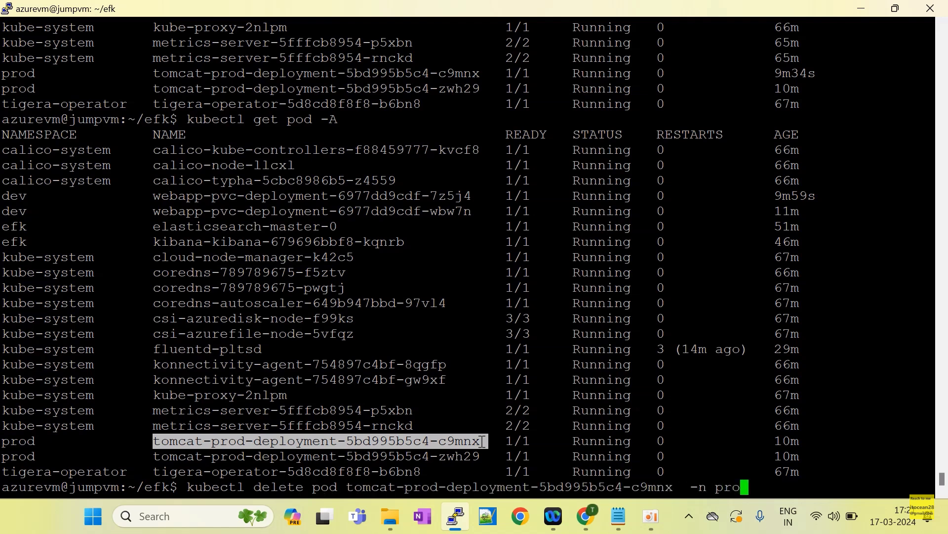
pyautogui.write('d')
pyautogui.press('Return')
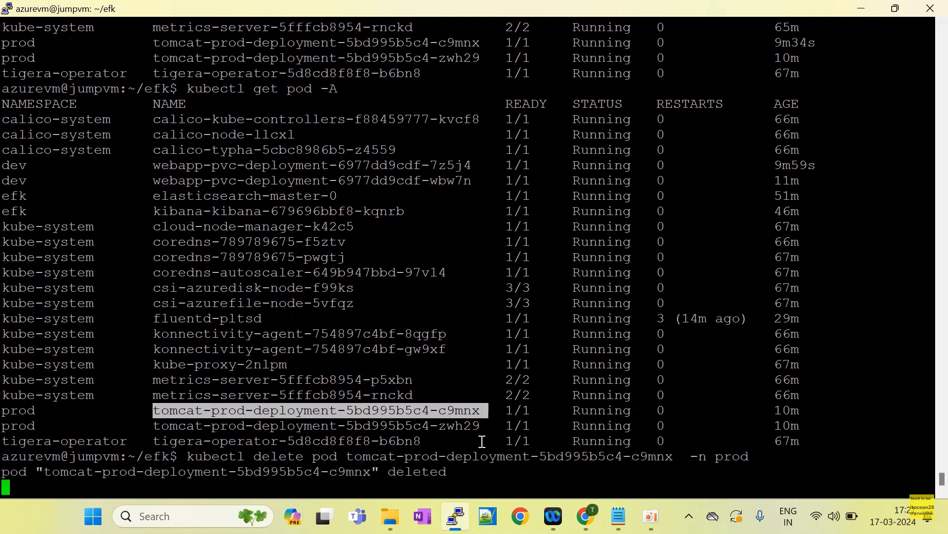
# List the prod pods with kubectl get pod -n prod, showing replacement pod 5qnsh.
pyautogui.press('Up')
pyautogui.press('Up')
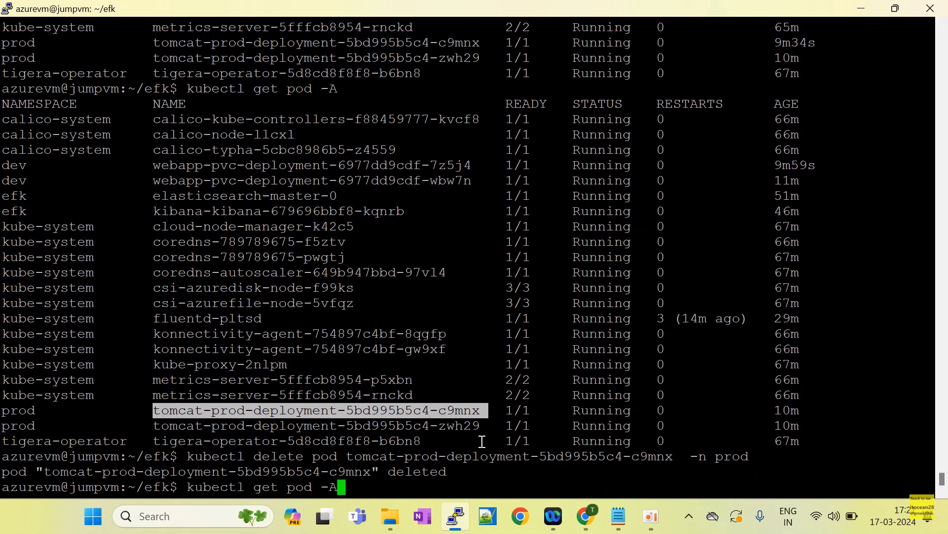
pyautogui.press('BackSpace')
pyautogui.write('n')
pyautogui.press('BackSpace')
pyautogui.press('BackSpace')
pyautogui.press('BackSpace')
pyautogui.write('-n prod')
pyautogui.press('Return')
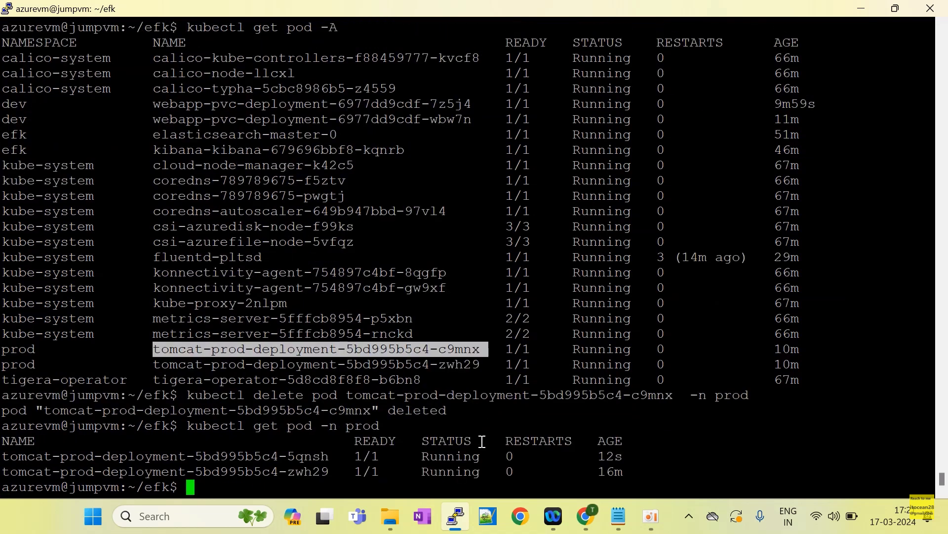
pyautogui.moveTo(329, 455); pyautogui.dragTo(1, 457)
pyautogui.moveTo(484, 352); pyautogui.dragTo(160, 351)
# Remove the kubernetes.pod_name and dev namespace filters from Kibana Discover.
pyautogui.hotkey('alt', 'Tab')
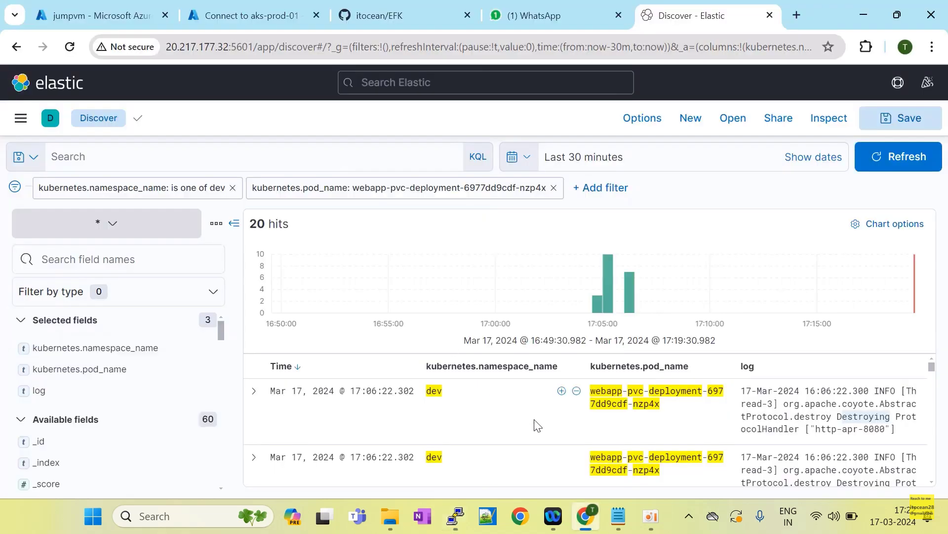
pyautogui.click(554, 188)
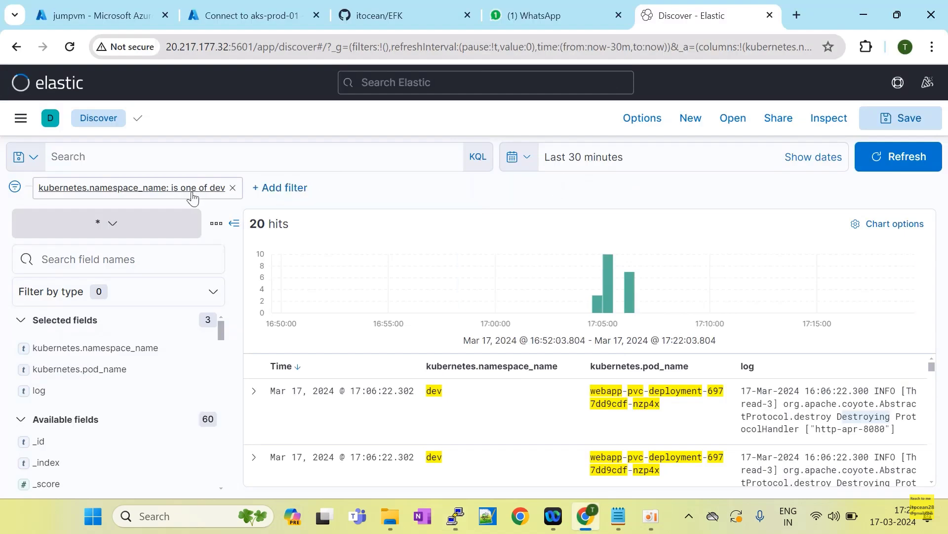
pyautogui.click(232, 188)
pyautogui.click(71, 191)
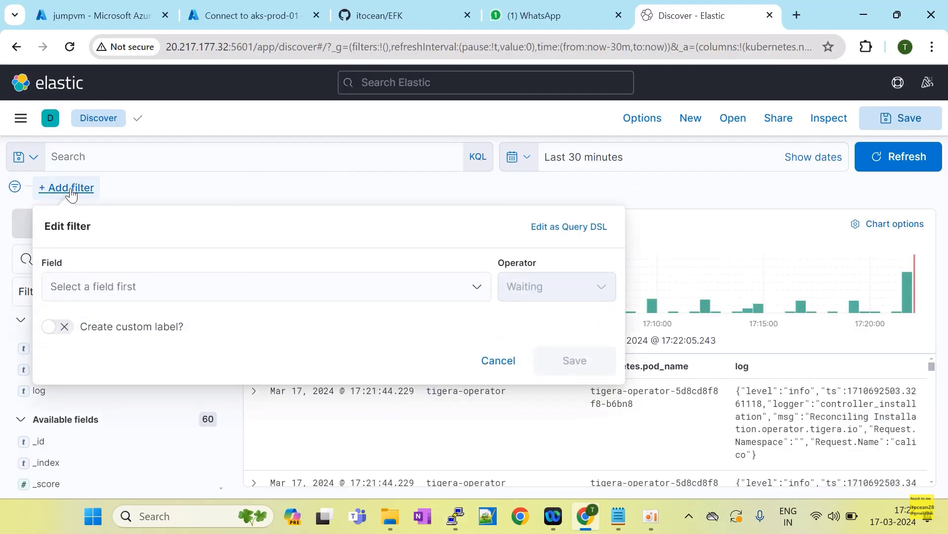
# Choose the kubernetes.namespace_name field with the 'is one of' operator for the new filter.
pyautogui.click(168, 290)
pyautogui.write('name')
pyautogui.scroll(-2, 195, 425)
pyautogui.scroll(-10, 155, 376)
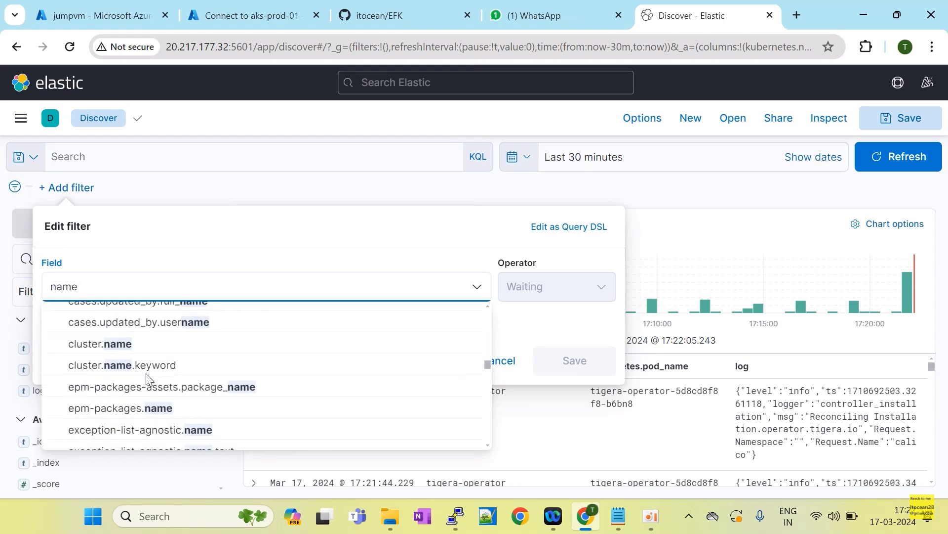
pyautogui.write('spa')
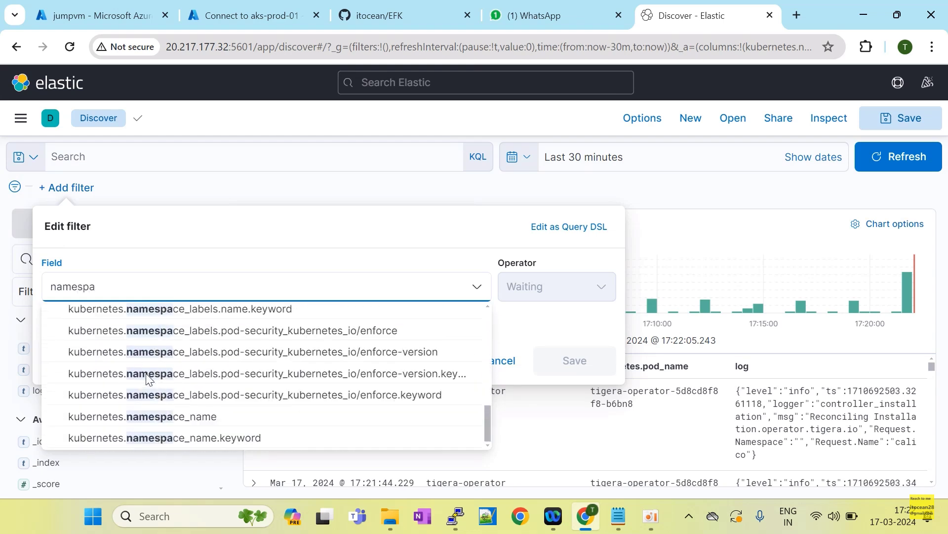
pyautogui.click(175, 414)
pyautogui.click(531, 290)
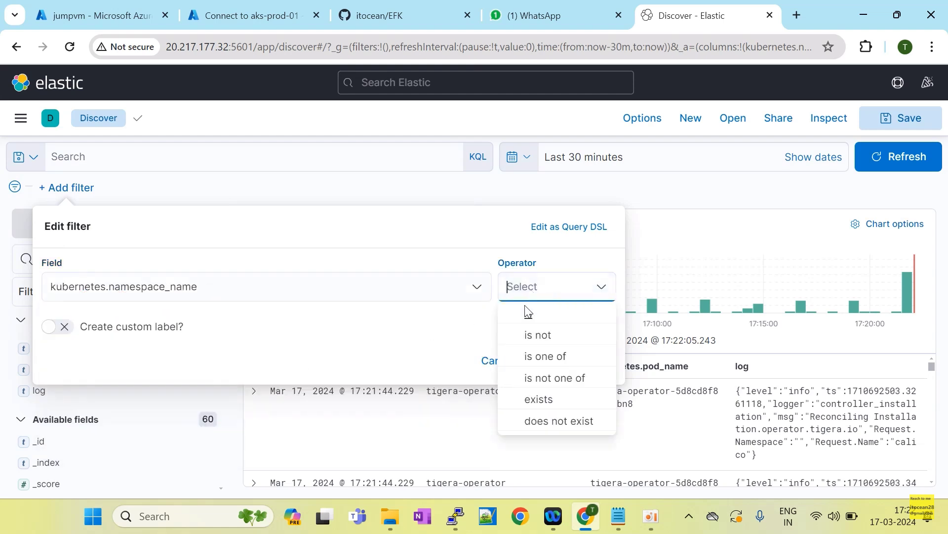
pyautogui.click(536, 357)
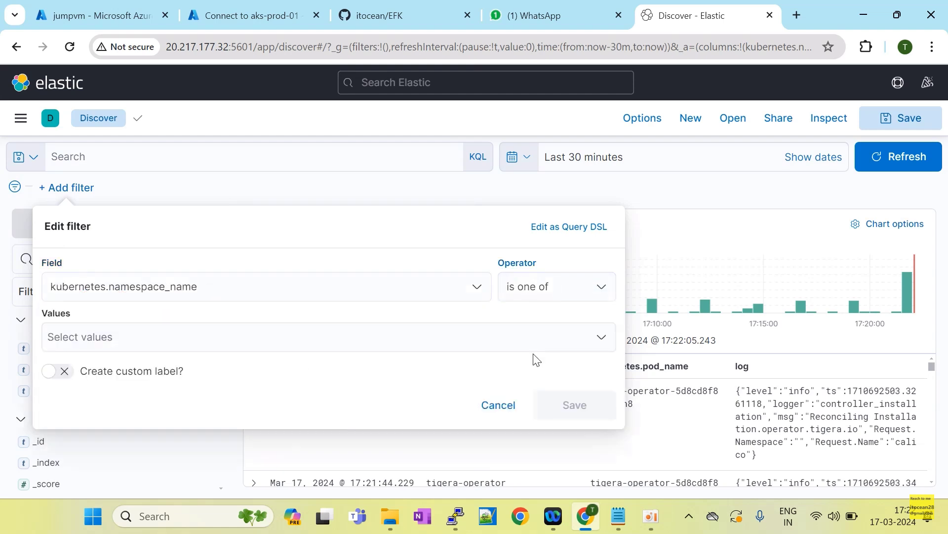
# Enter prod as the value and save, narrowing Discover to 43 hits.
pyautogui.click(338, 340)
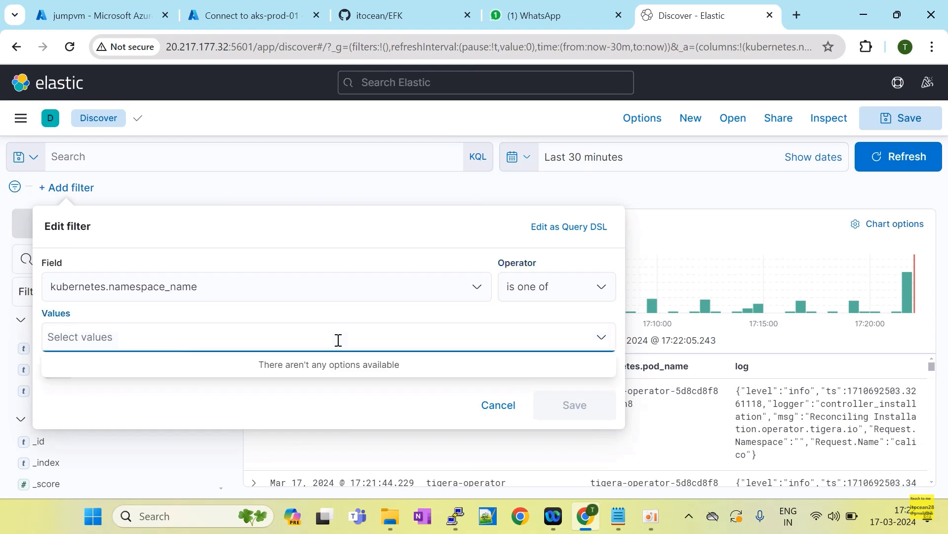
pyautogui.write('prod')
pyautogui.press('Return')
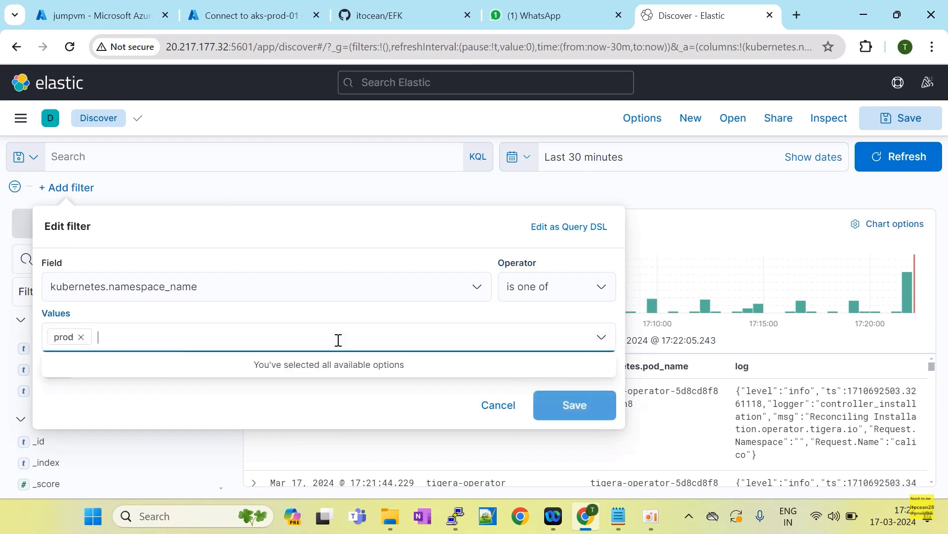
pyautogui.click(567, 408)
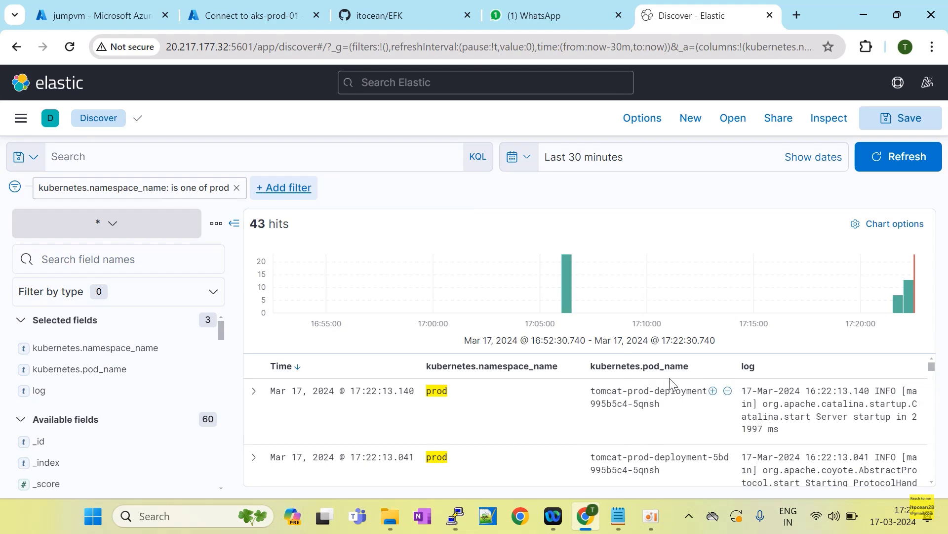
pyautogui.hotkey('alt', 'Tab')
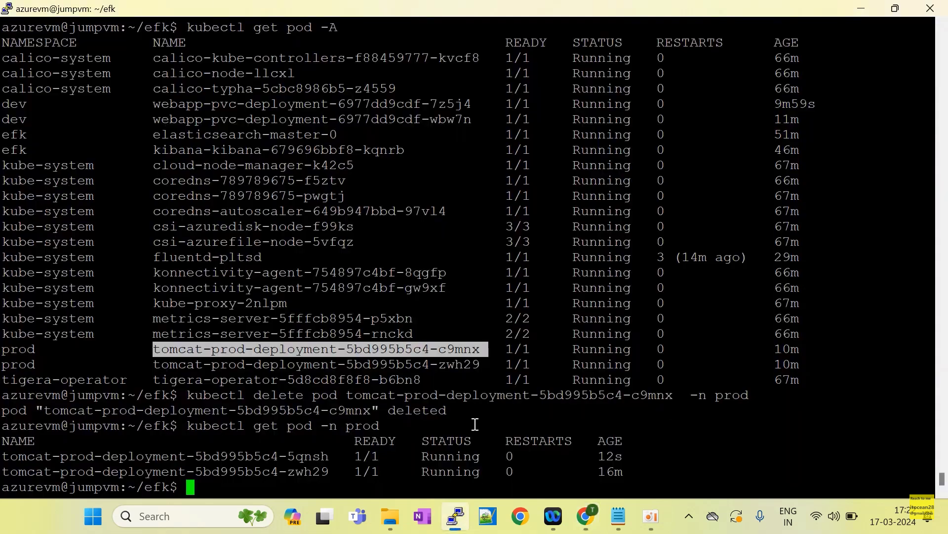
pyautogui.moveTo(335, 467); pyautogui.dragTo(2, 458)
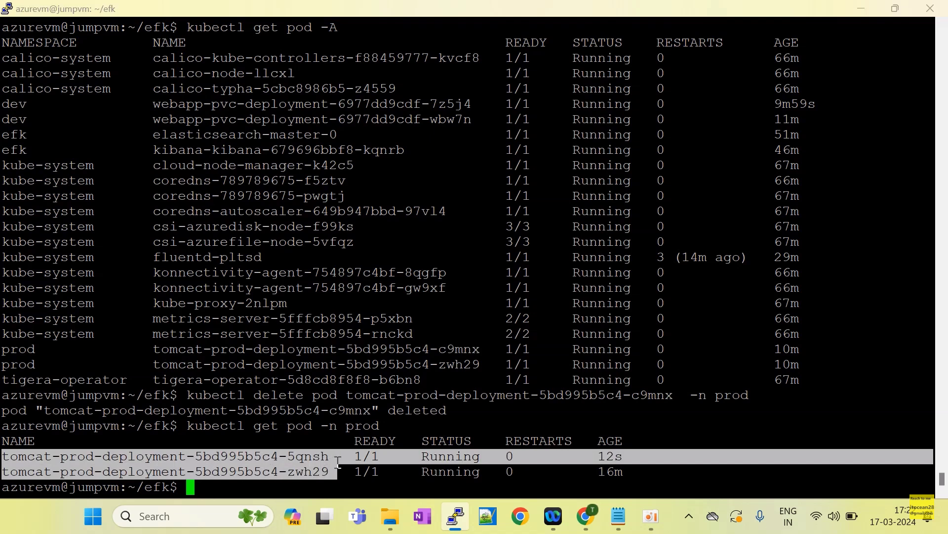
pyautogui.hotkey('alt', 'Tab')
pyautogui.scroll(-2, 649, 415)
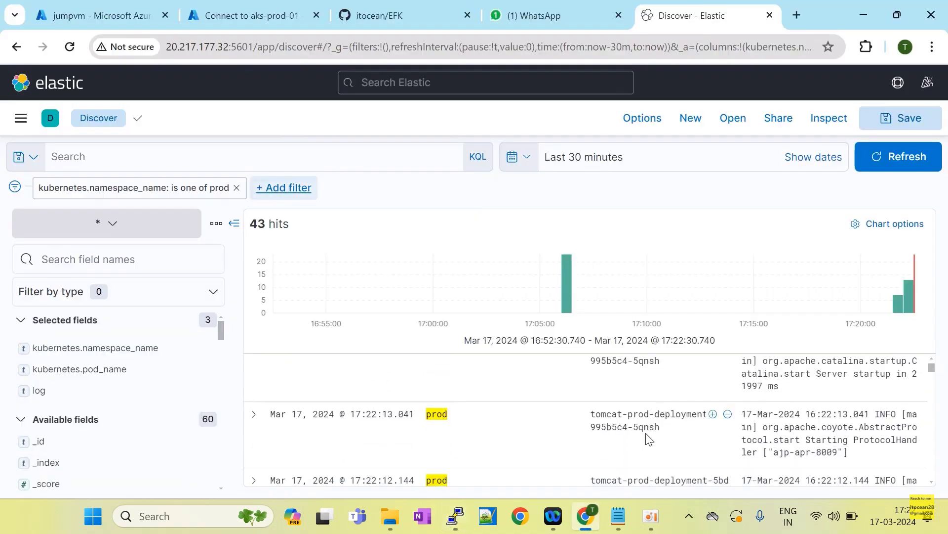
pyautogui.scroll(-5, 649, 439)
pyautogui.scroll(-5, 667, 438)
pyautogui.scroll(-5, 665, 432)
pyautogui.scroll(2, 664, 434)
pyautogui.scroll(-1, 662, 432)
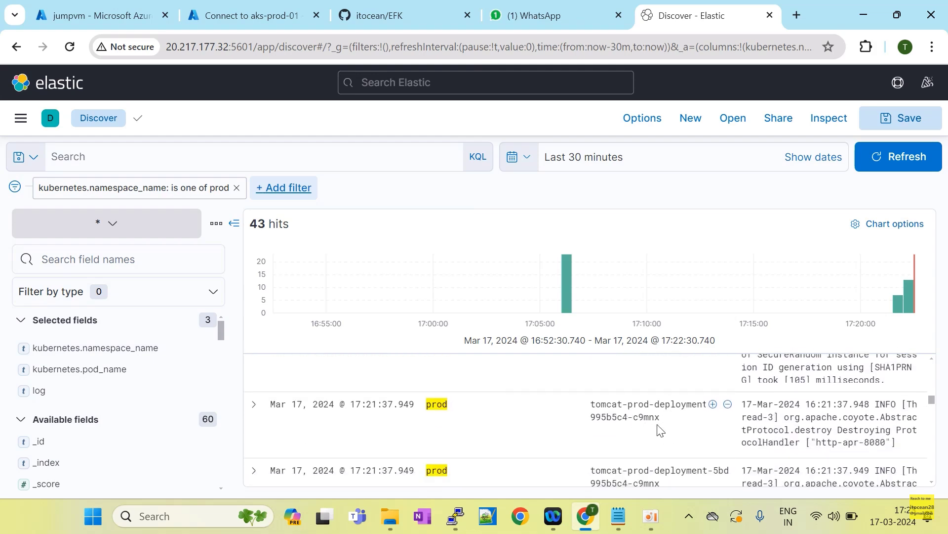
pyautogui.hotkey('alt', 'Tab')
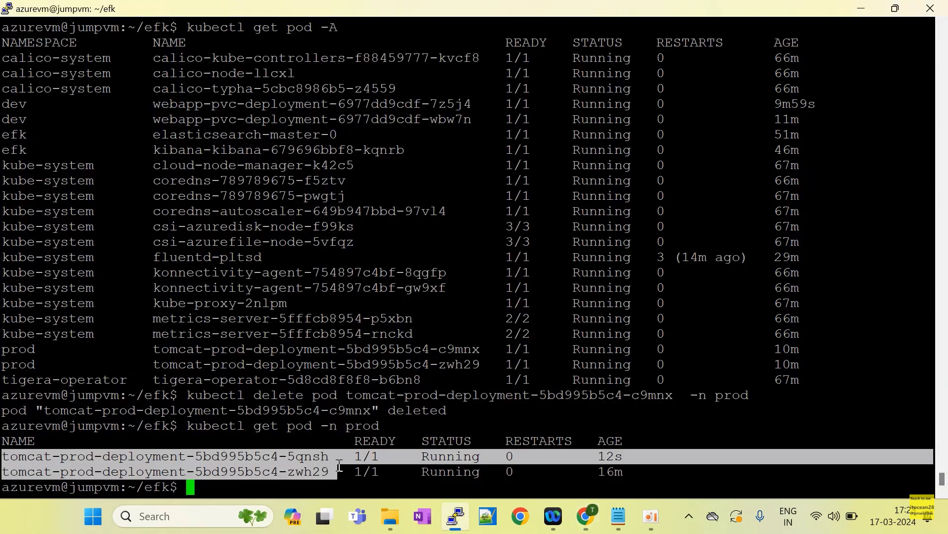
pyautogui.moveTo(484, 349); pyautogui.dragTo(195, 349)
pyautogui.moveTo(348, 394); pyautogui.dragTo(669, 394)
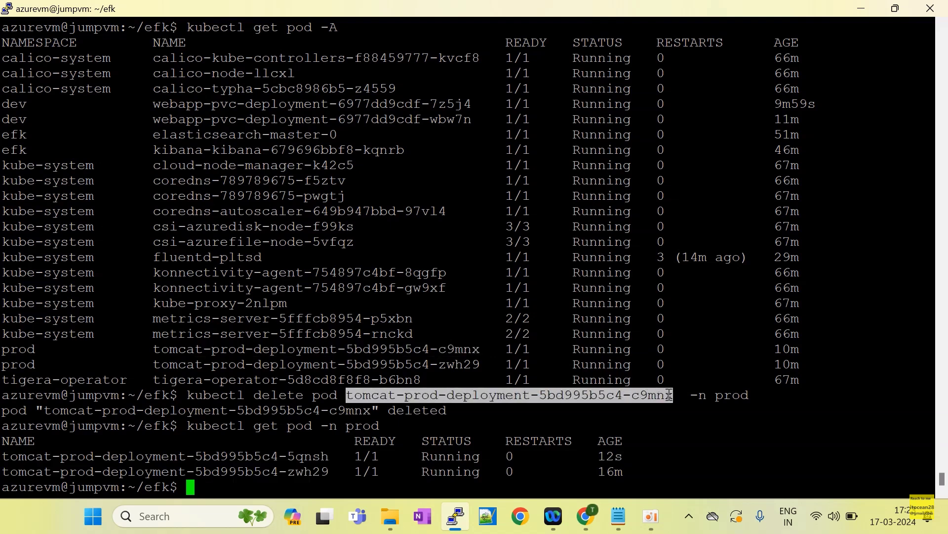
pyautogui.moveTo(679, 394); pyautogui.dragTo(348, 399)
pyautogui.hotkey('alt', 'Tab')
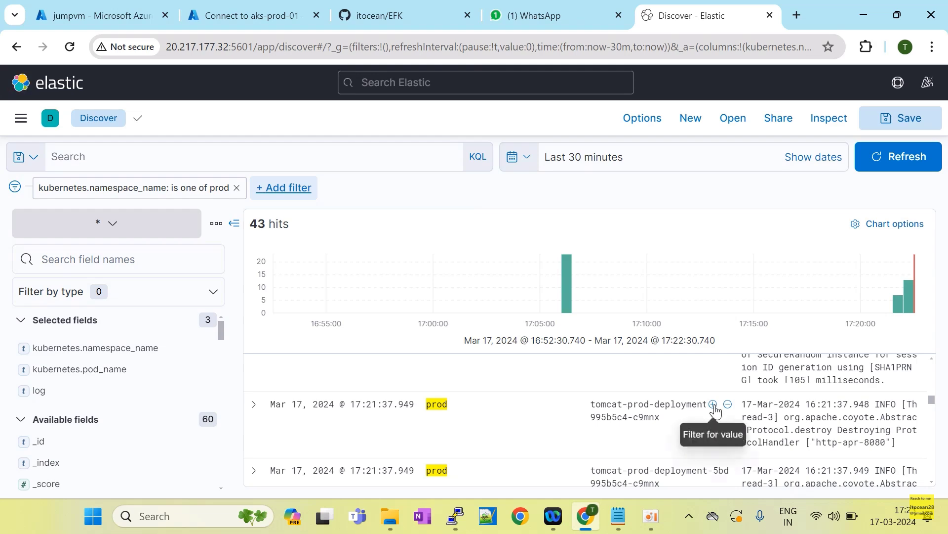
pyautogui.scroll(-5, 690, 433)
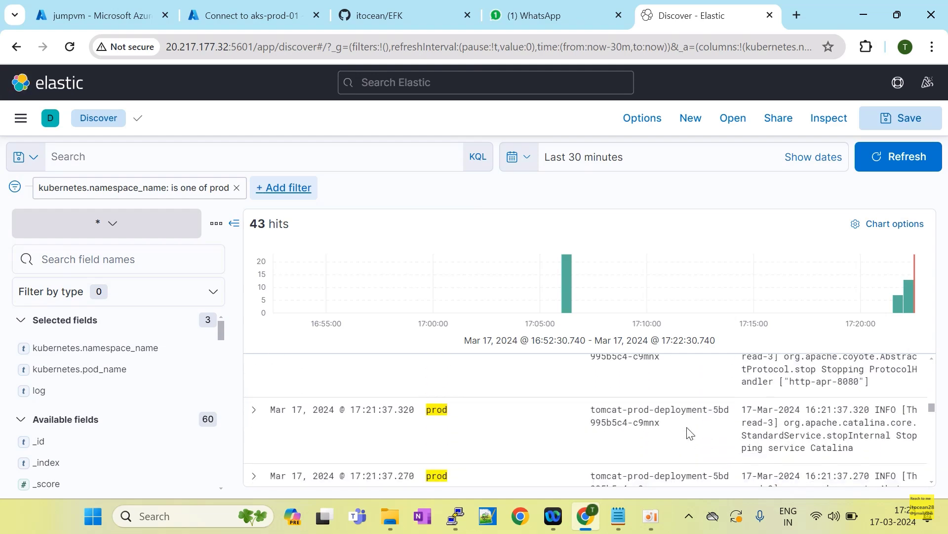
pyautogui.scroll(-2, 691, 432)
pyautogui.hotkey('alt', 'Tab')
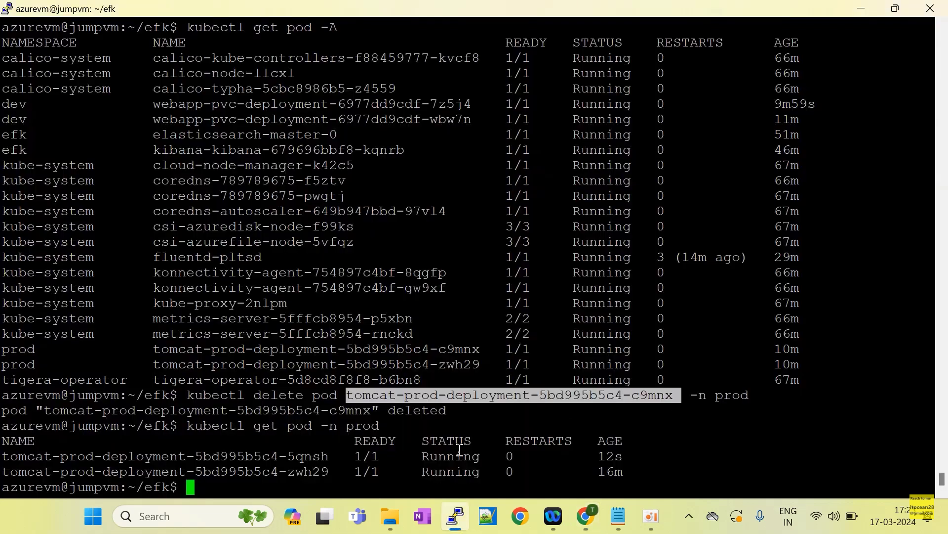
pyautogui.hotkey('alt', 'Tab')
pyautogui.hotkey('alt', 'Tab')
pyautogui.moveTo(338, 472); pyautogui.dragTo(218, 461)
pyautogui.hotkey('alt', 'Tab')
pyautogui.scroll(5, 657, 432)
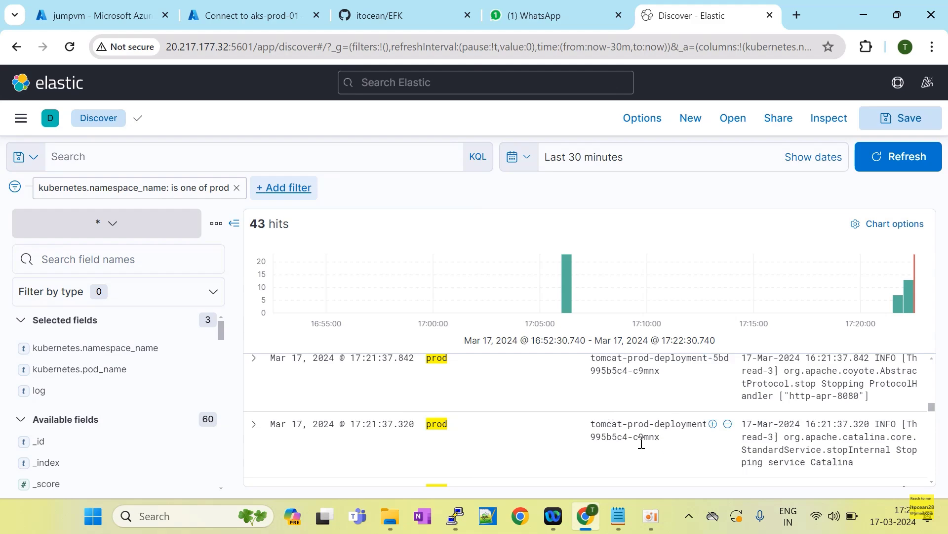
pyautogui.hotkey('alt', 'Tab')
pyautogui.moveTo(673, 398); pyautogui.dragTo(347, 396)
pyautogui.hotkey('alt', 'Tab')
pyautogui.scroll(1, 669, 389)
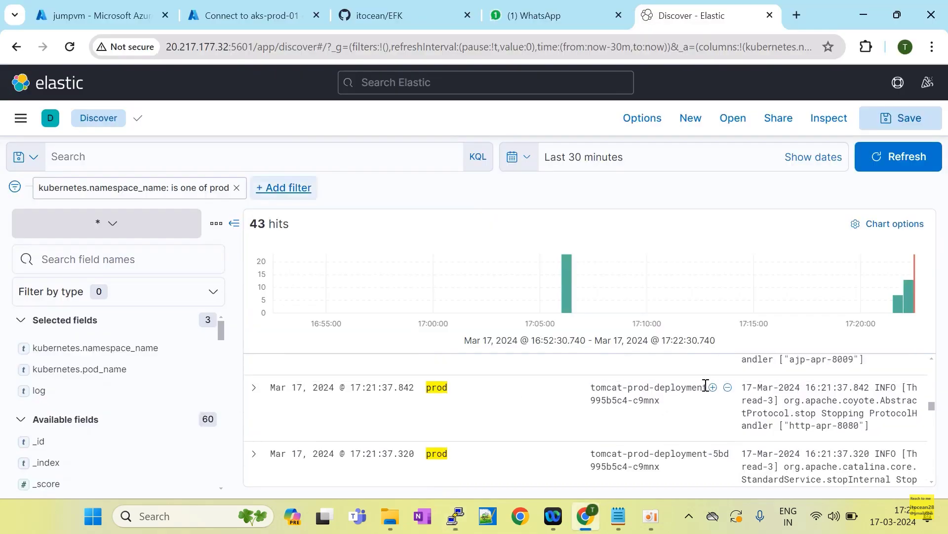
pyautogui.click(714, 388)
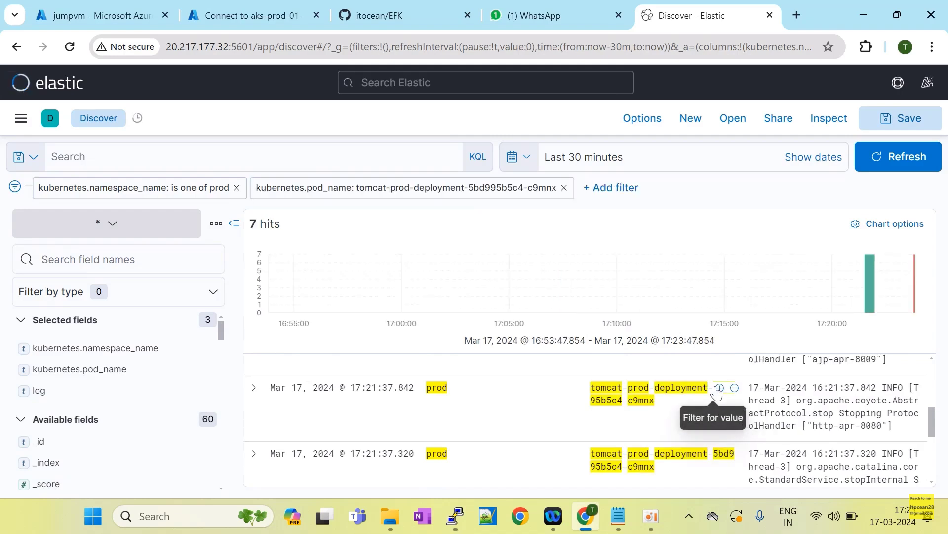
# Scroll through the 7 Discover log hits of the deleted c9mnx pod.
pyautogui.scroll(3, 808, 406)
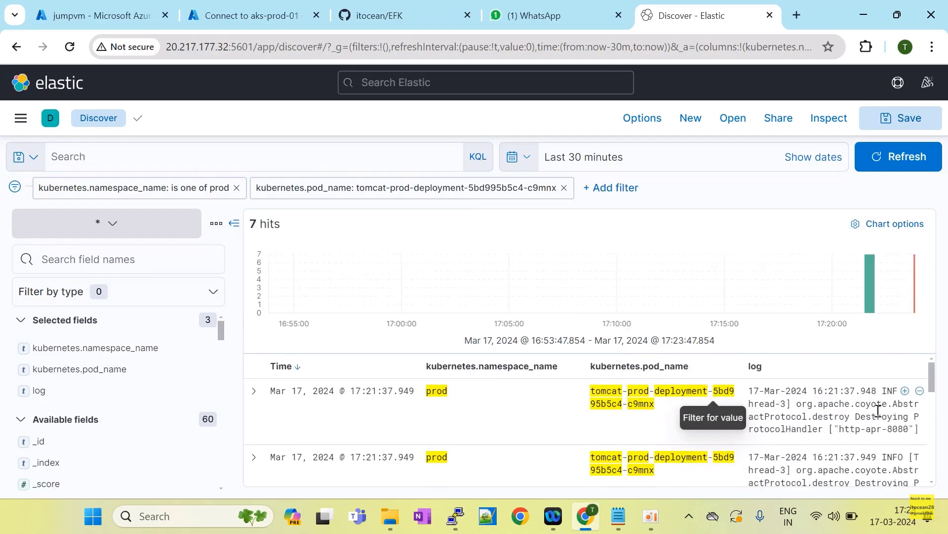
pyautogui.scroll(-3, 865, 422)
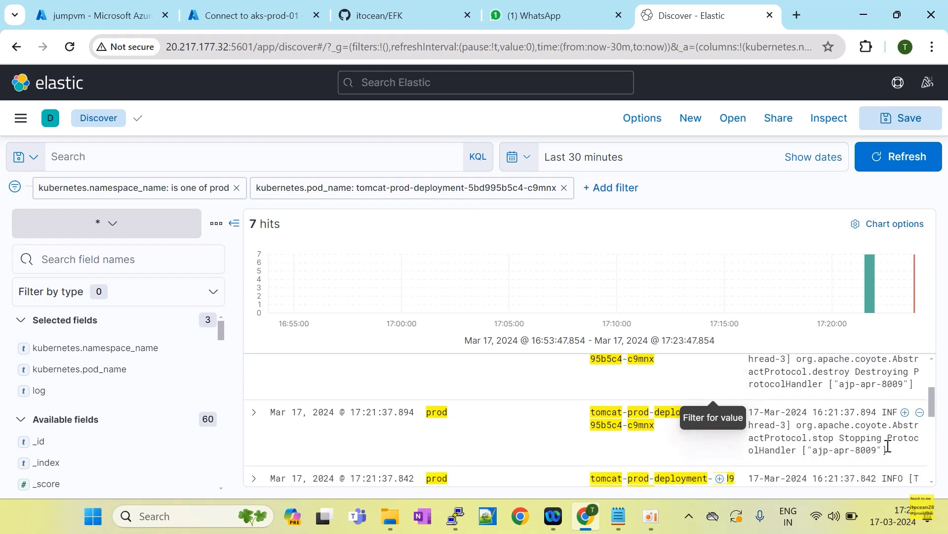
pyautogui.scroll(-1, 745, 413)
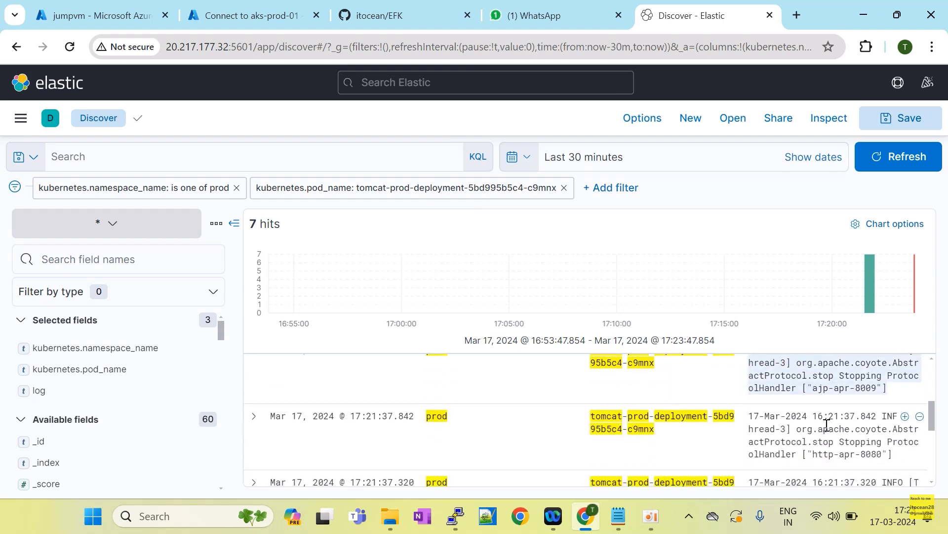
pyautogui.scroll(-2, 892, 445)
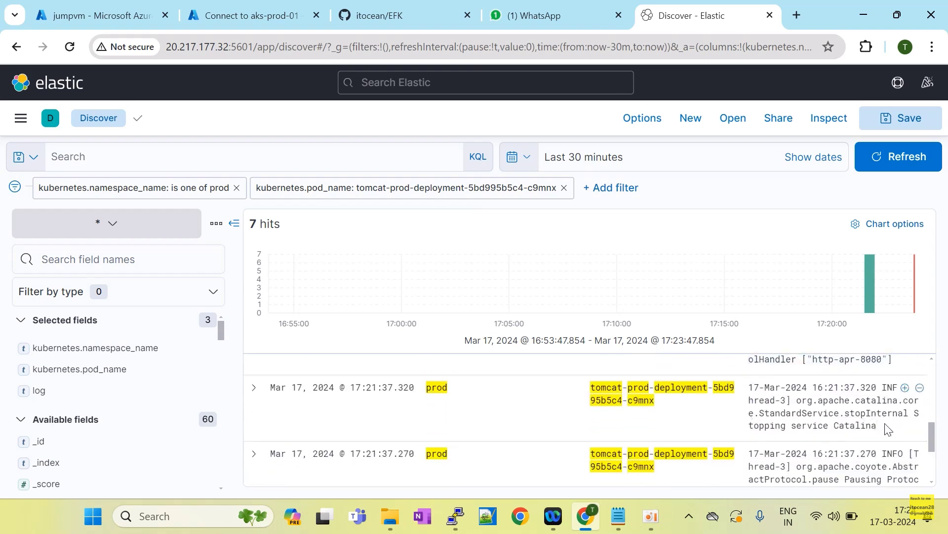
pyautogui.scroll(-2, 749, 395)
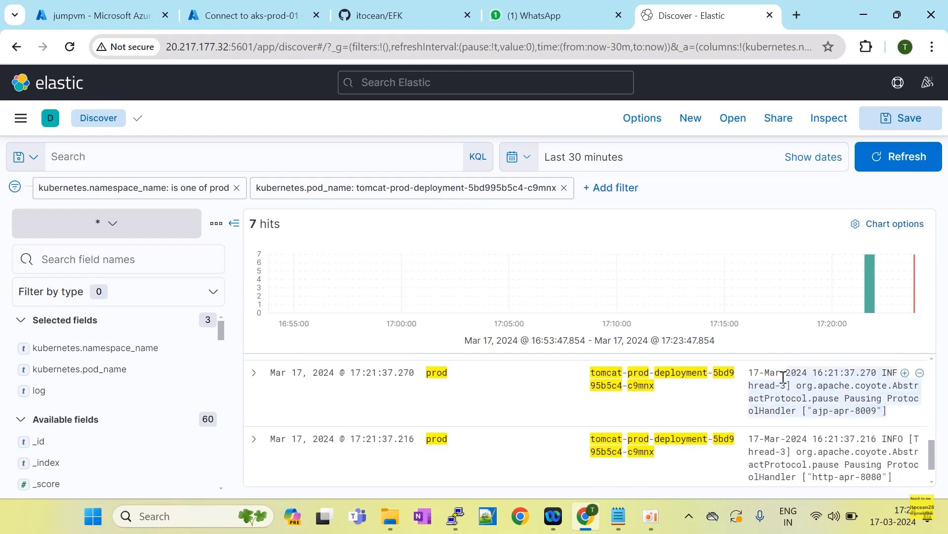
pyautogui.scroll(-1, 824, 401)
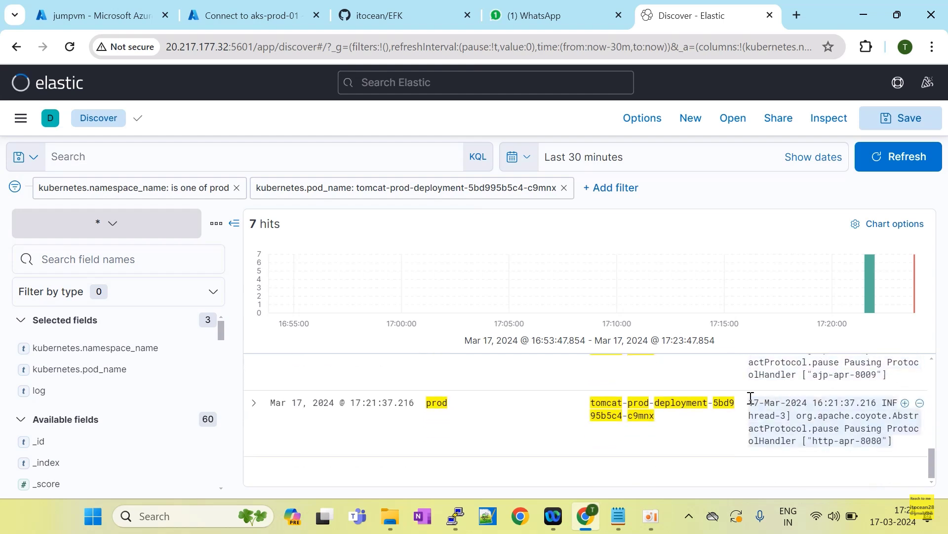
pyautogui.scroll(3, 519, 422)
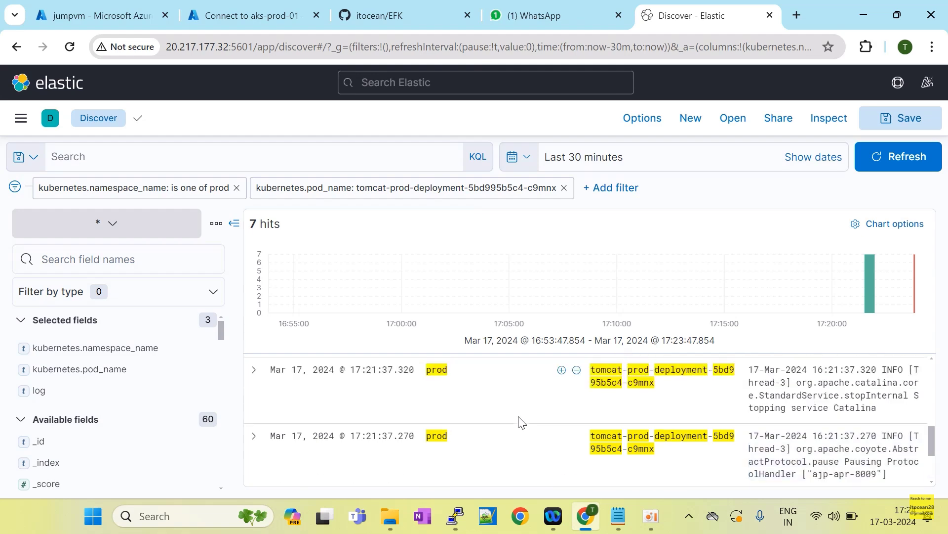
pyautogui.scroll(4, 519, 421)
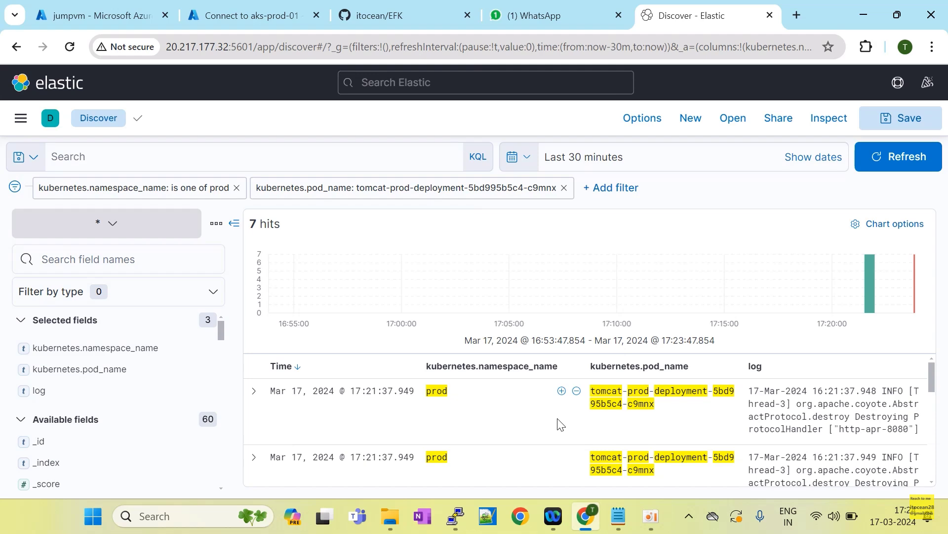
pyautogui.hotkey('alt', 'Tab')
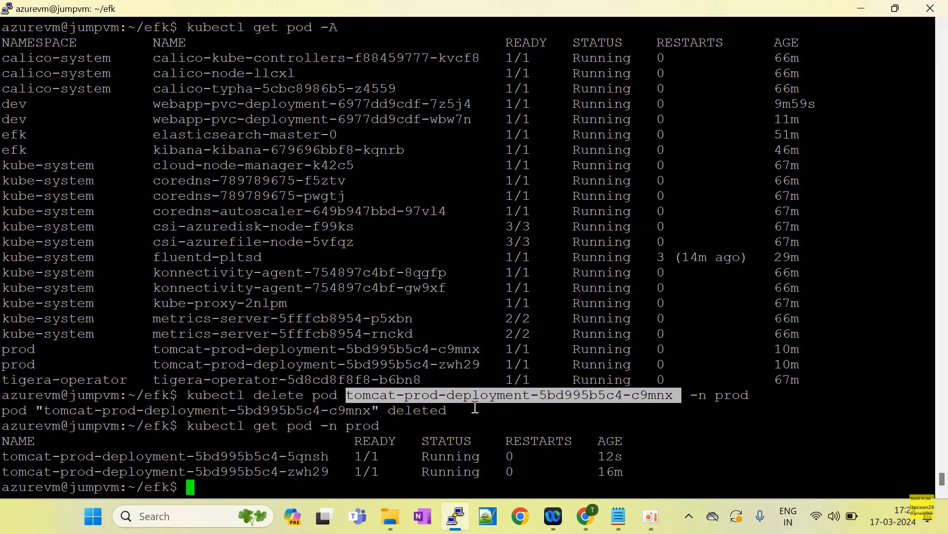
# Run kubectl logs tomcat-prod-deployment-5bd995b5c4-c9mnx -n prod, which returns a NotFound error.
pyautogui.click(436, 411)
pyautogui.moveTo(349, 397); pyautogui.dragTo(673, 403)
pyautogui.hotkey('ctrl', 'c')
pyautogui.write('kubectl logs')
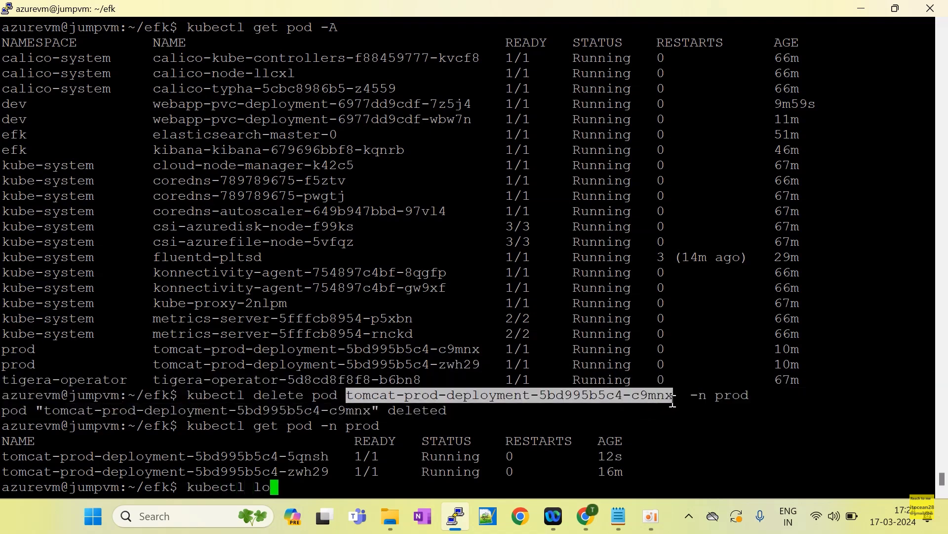
pyautogui.rightClick(673, 404)
pyautogui.write('-n prod')
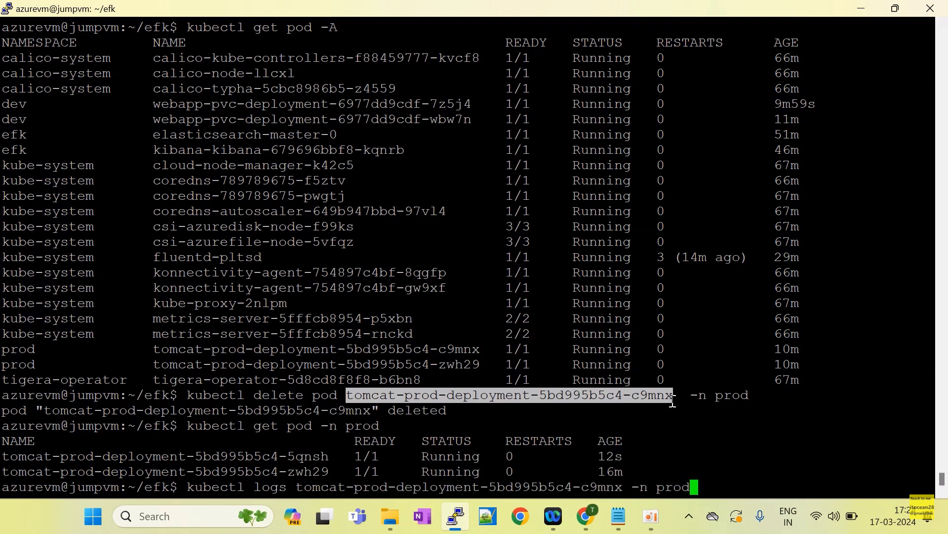
pyautogui.press('Return')
pyautogui.moveTo(297, 457); pyautogui.dragTo(619, 450)
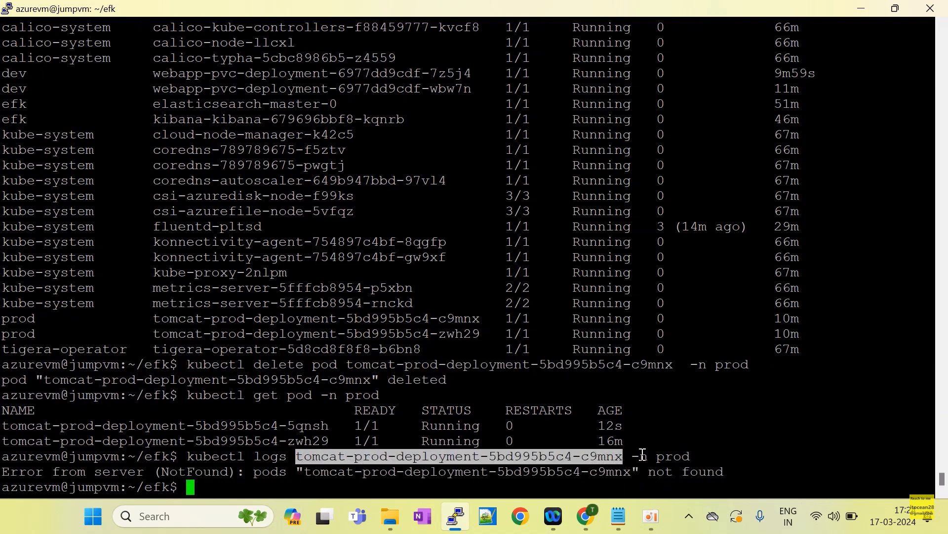